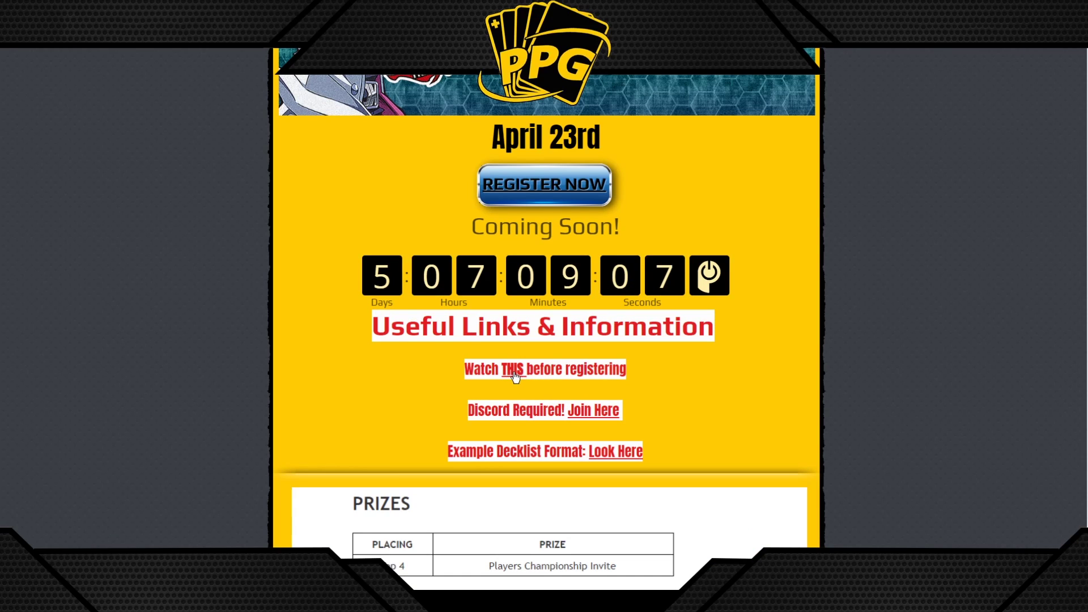
Scroll through the tournament listing and open its BCP event page via Register Now
scroll(532, 390, down, 1)
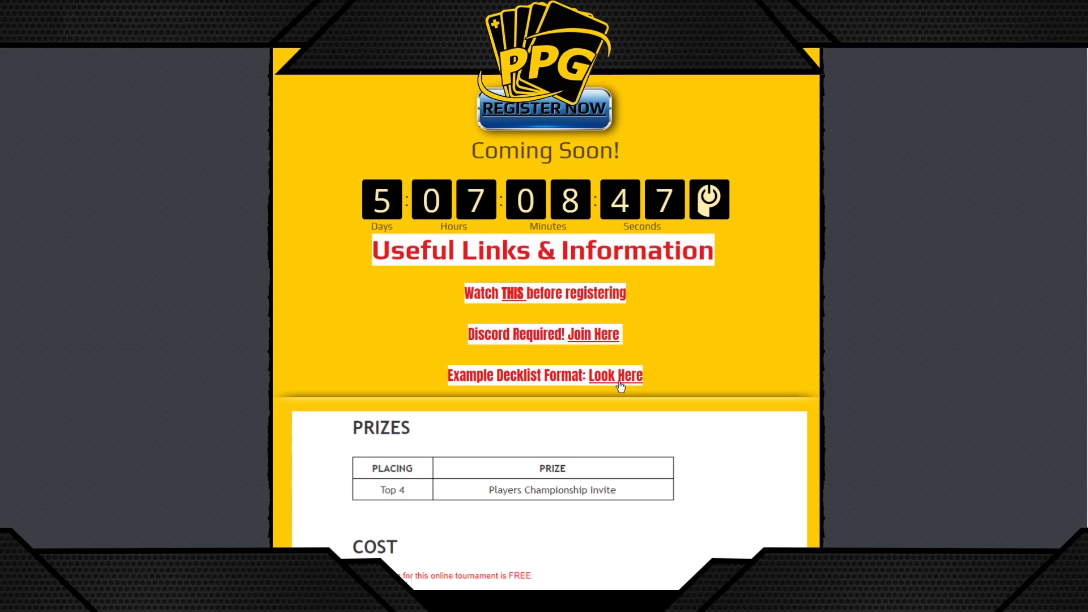
scroll(620, 386, down, 5)
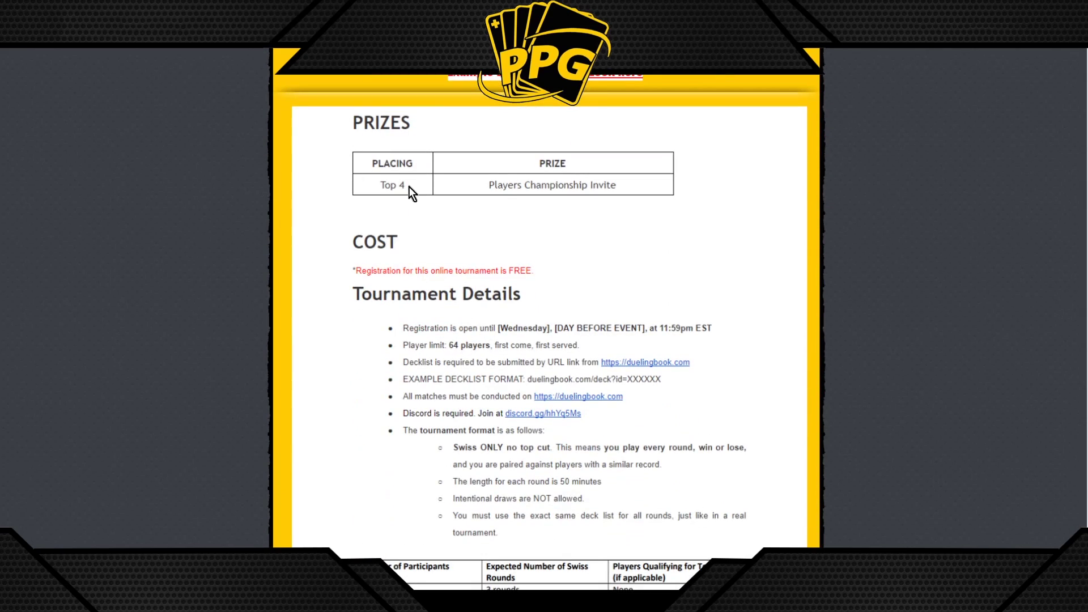
scroll(395, 340, down, 10)
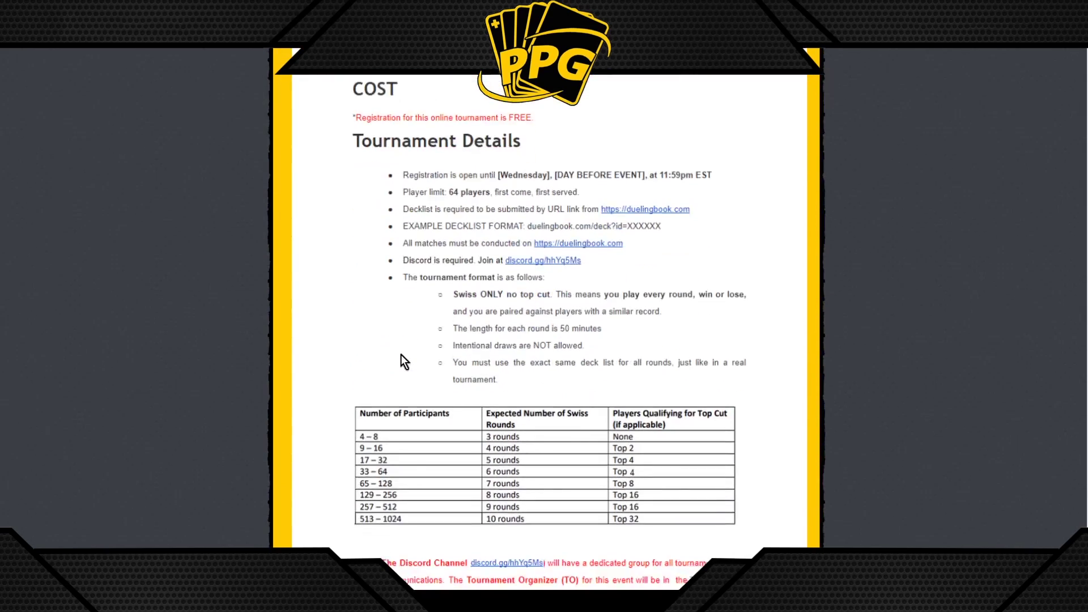
scroll(459, 349, up, 4)
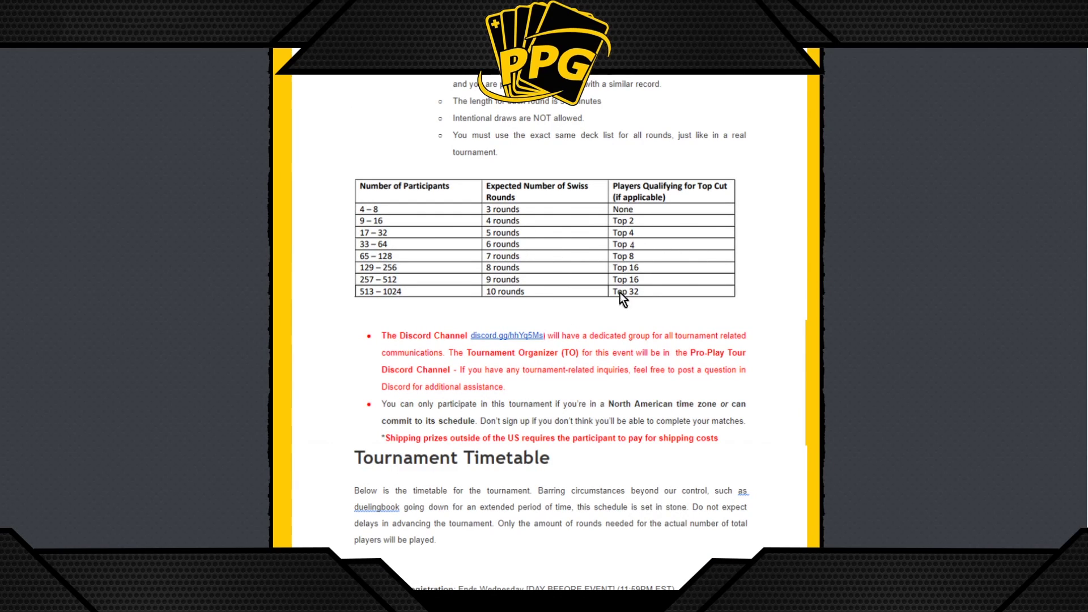
scroll(624, 282, down, 4)
scroll(451, 340, down, 3)
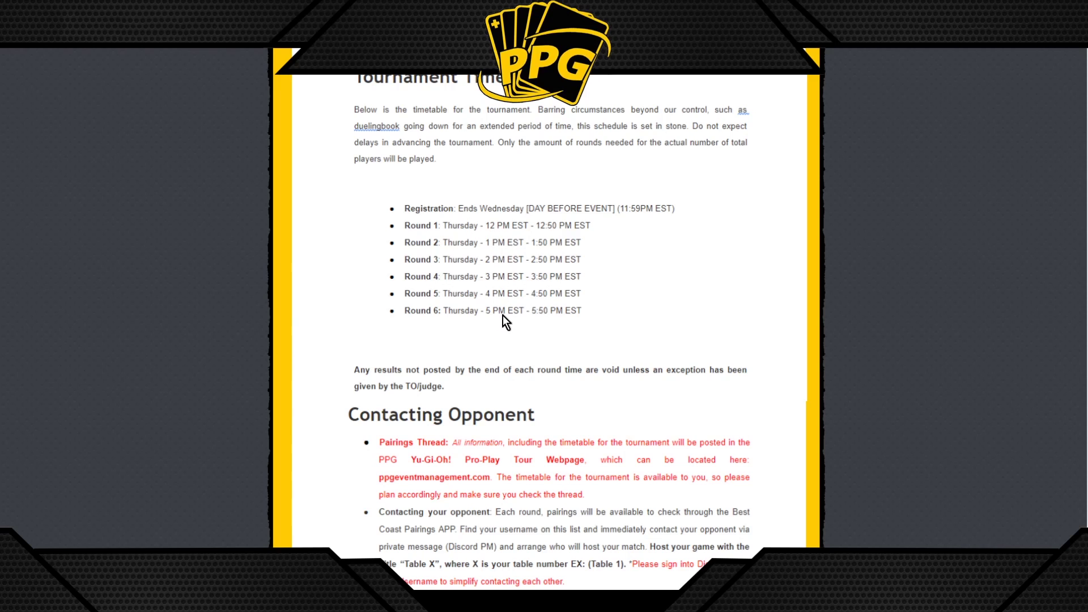
scroll(503, 320, down, 8)
scroll(504, 335, up, 3)
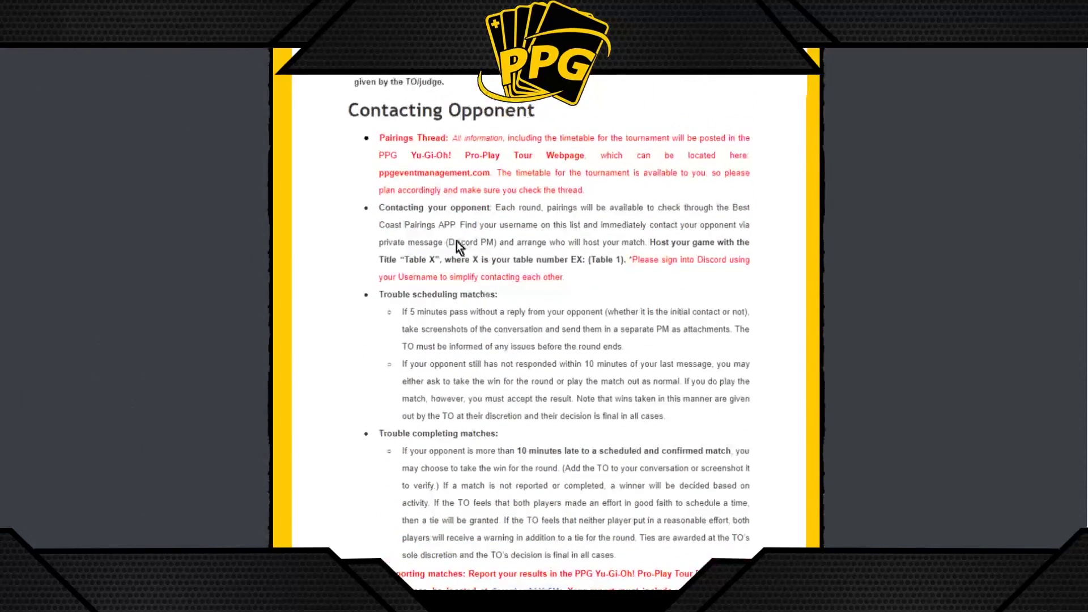
scroll(478, 278, down, 10)
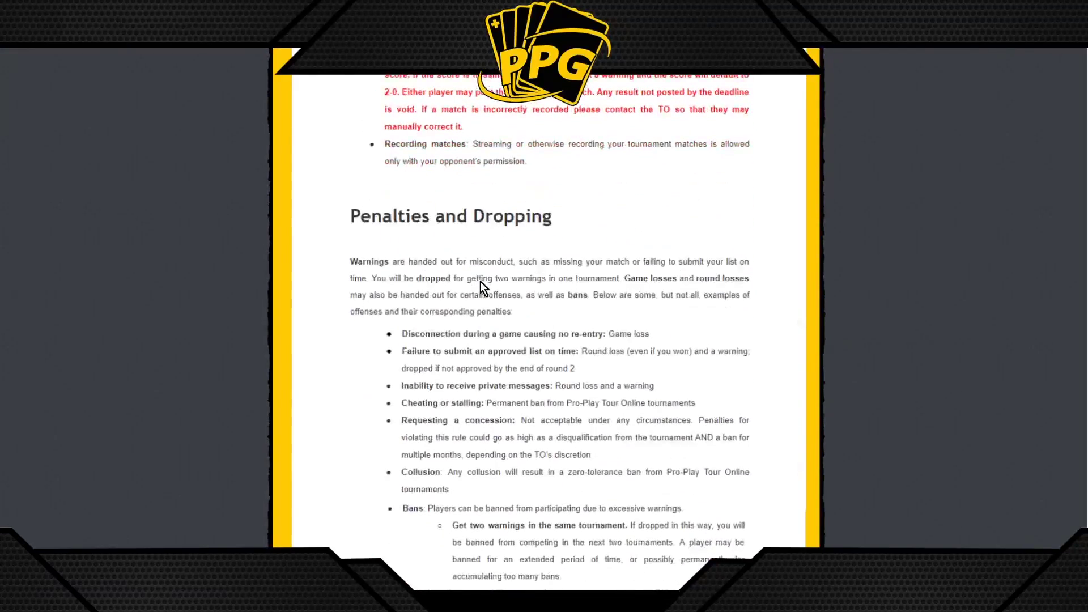
scroll(498, 271, down, 10)
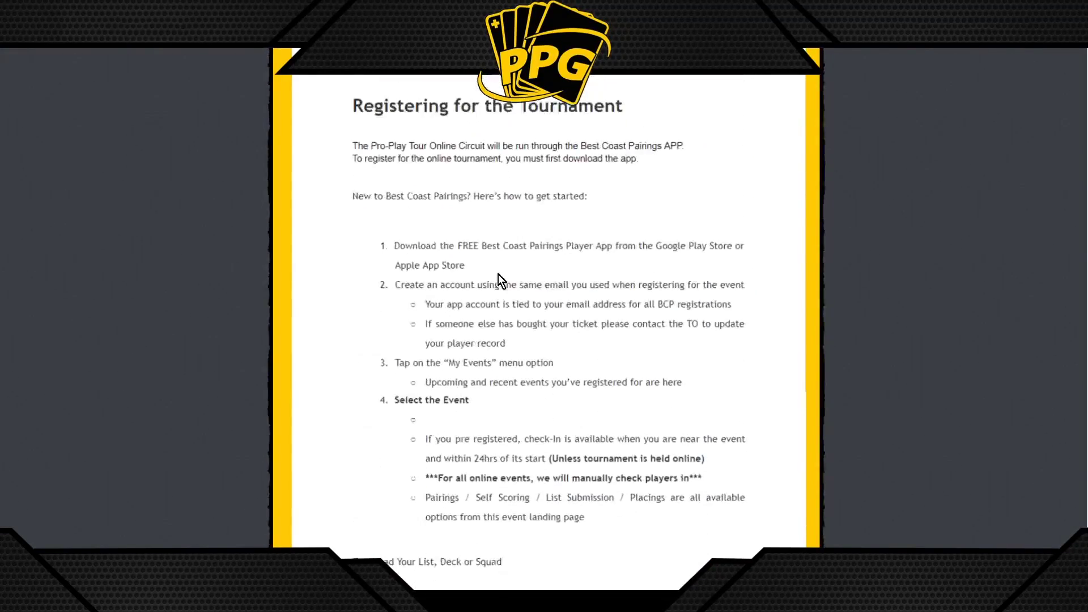
scroll(498, 274, down, 1)
scroll(478, 318, down, 8)
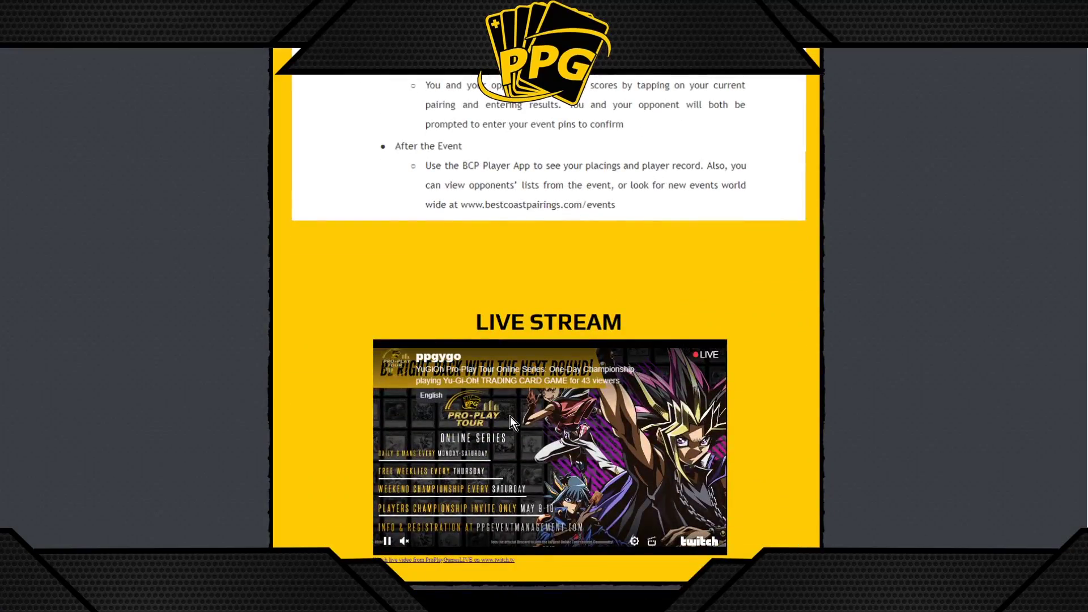
scroll(547, 450, up, 15)
scroll(546, 450, up, 15)
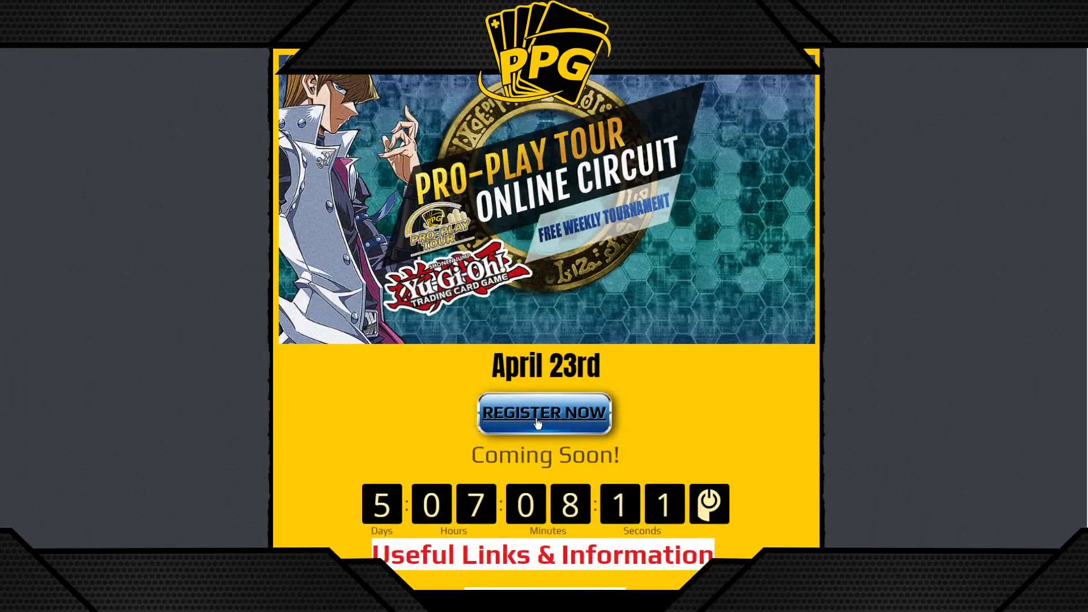
click(537, 422)
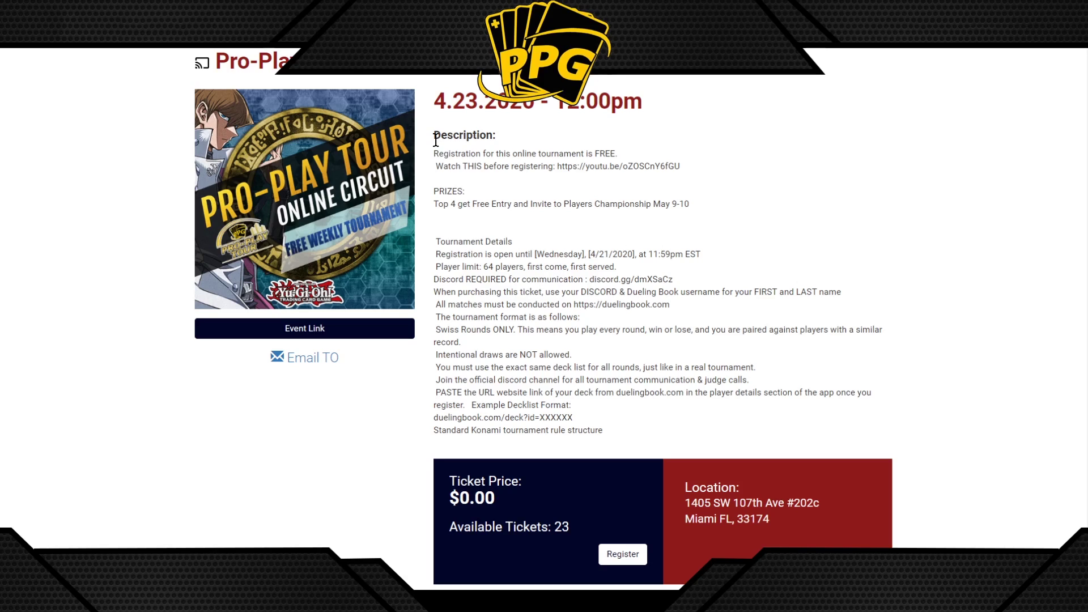
Review the event description and registered players, then start registering for a ticket
drag(433, 152, 660, 441)
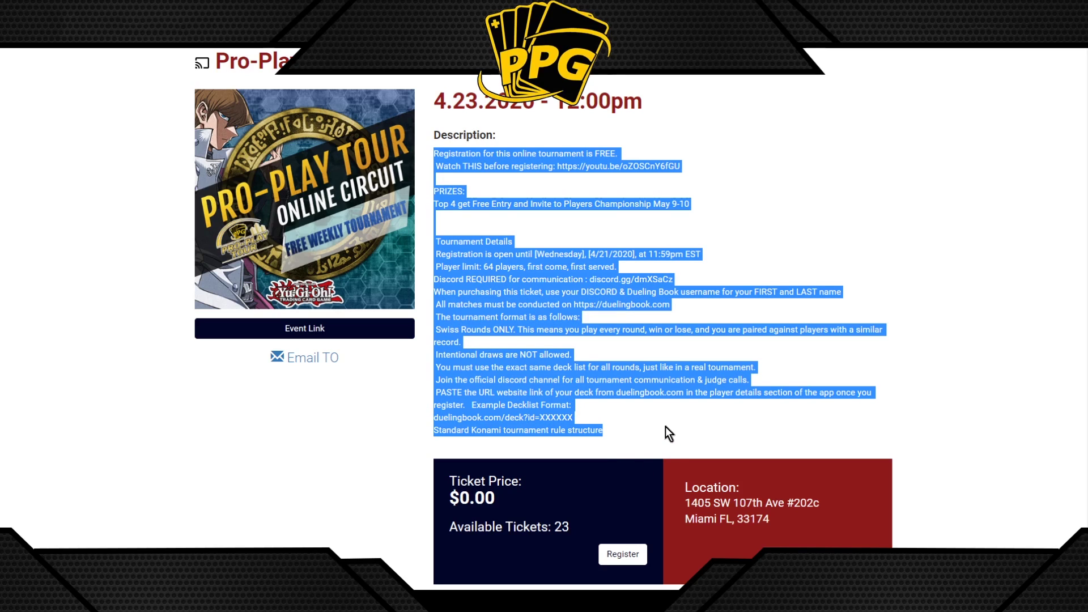
scroll(665, 426, down, 8)
drag(552, 212, 673, 420)
click(715, 497)
scroll(714, 497, down, 3)
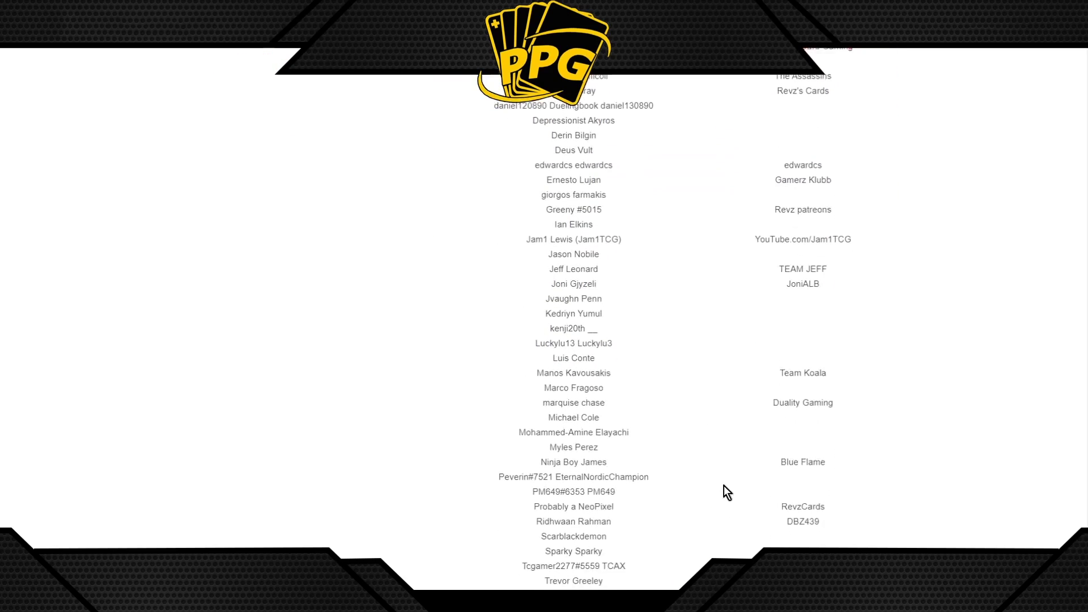
drag(623, 57, 708, 600)
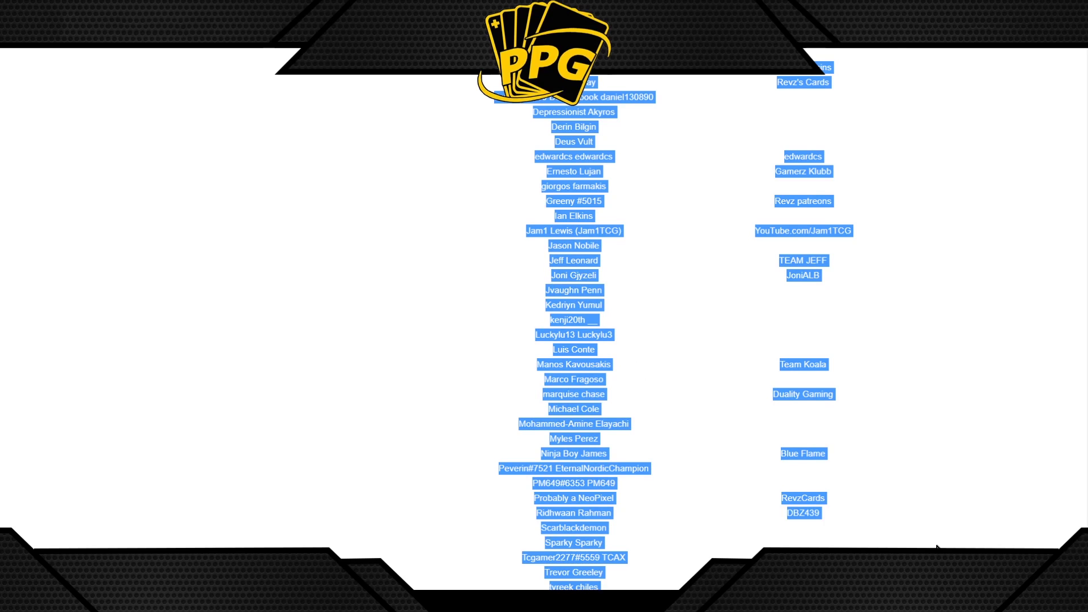
scroll(936, 547, up, 3)
scroll(747, 388, down, 3)
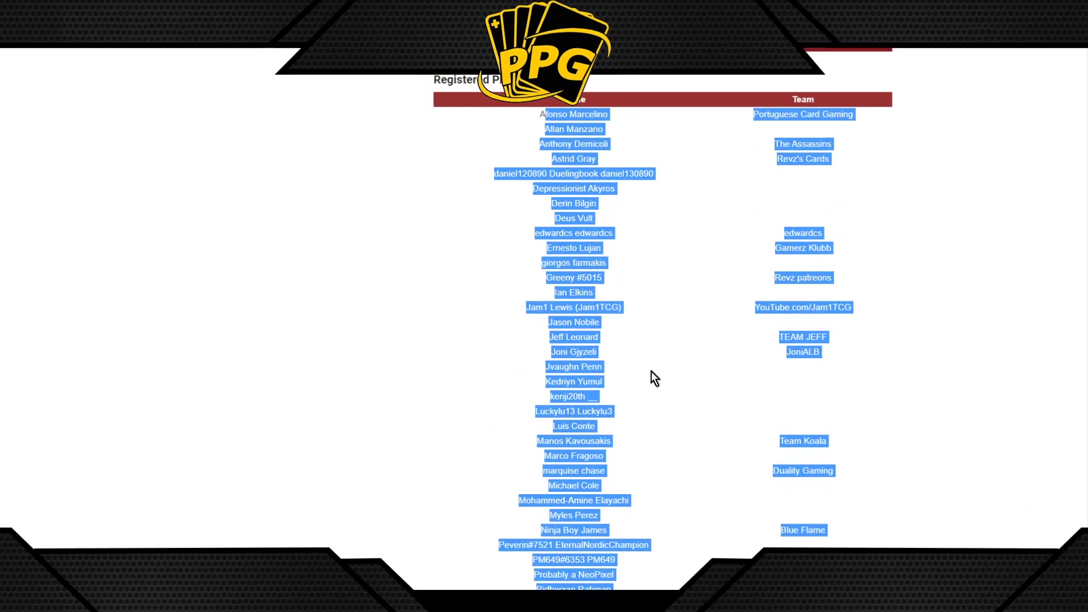
click(764, 131)
scroll(821, 298, up, 4)
drag(657, 354, 832, 339)
click(821, 298)
scroll(692, 420, up, 3)
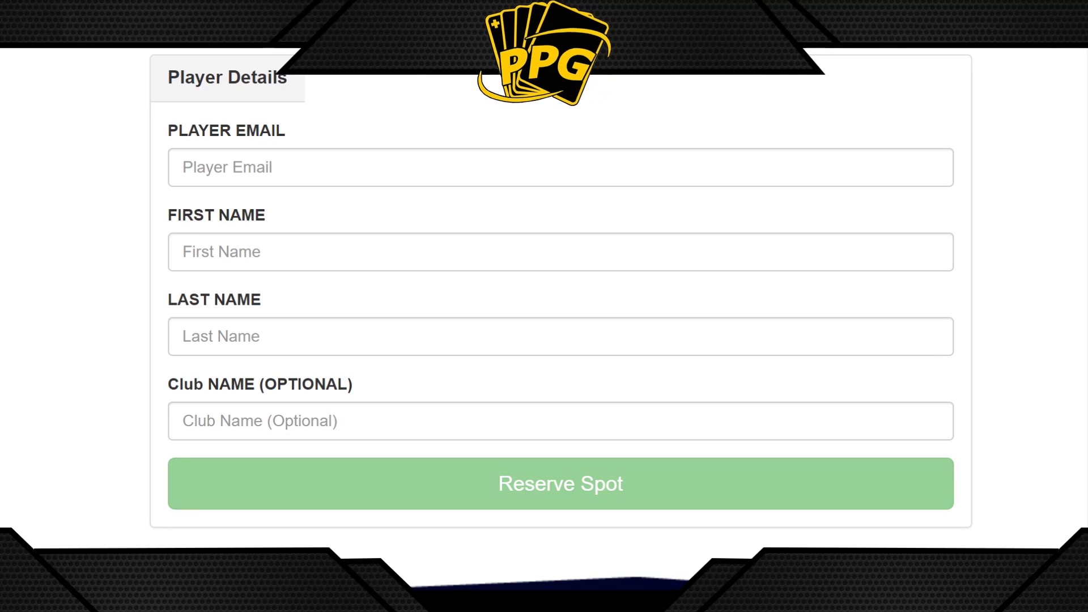
Enter the first name as 'PPG' followed by the player's surname
click(248, 166)
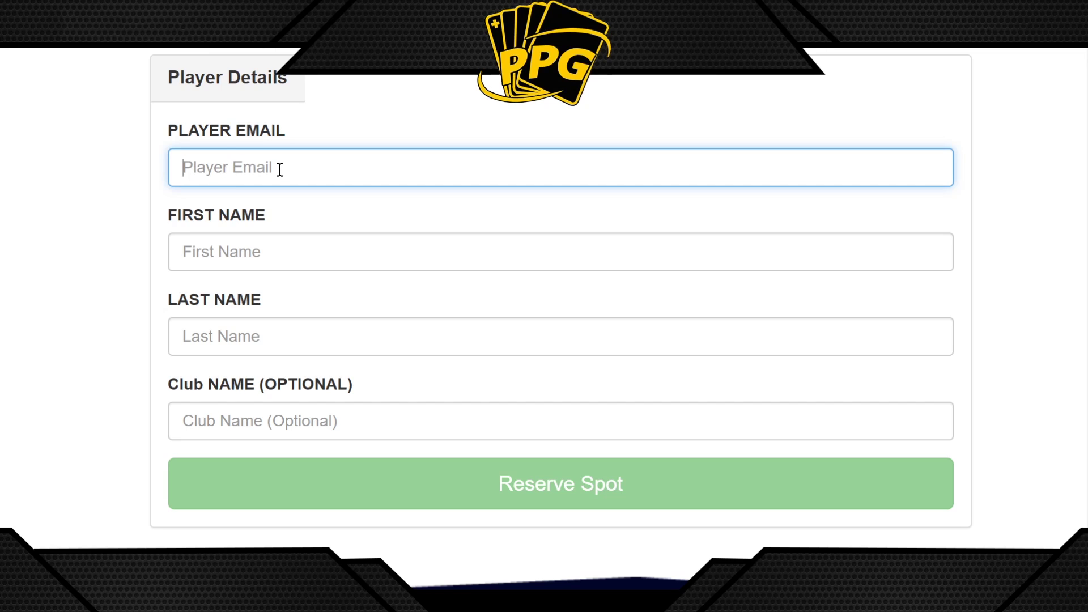
click(200, 258)
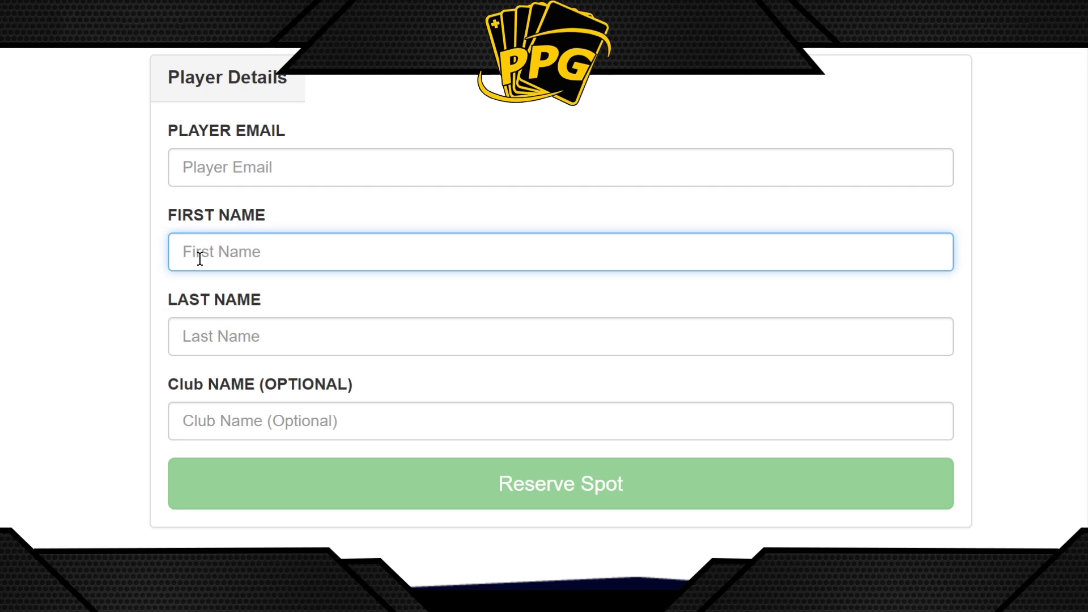
click(189, 334)
click(213, 255)
text(PP Machado)
click(204, 243)
text(G)
Fill in the last name, replacing its surname part with 'Events'
click(219, 321)
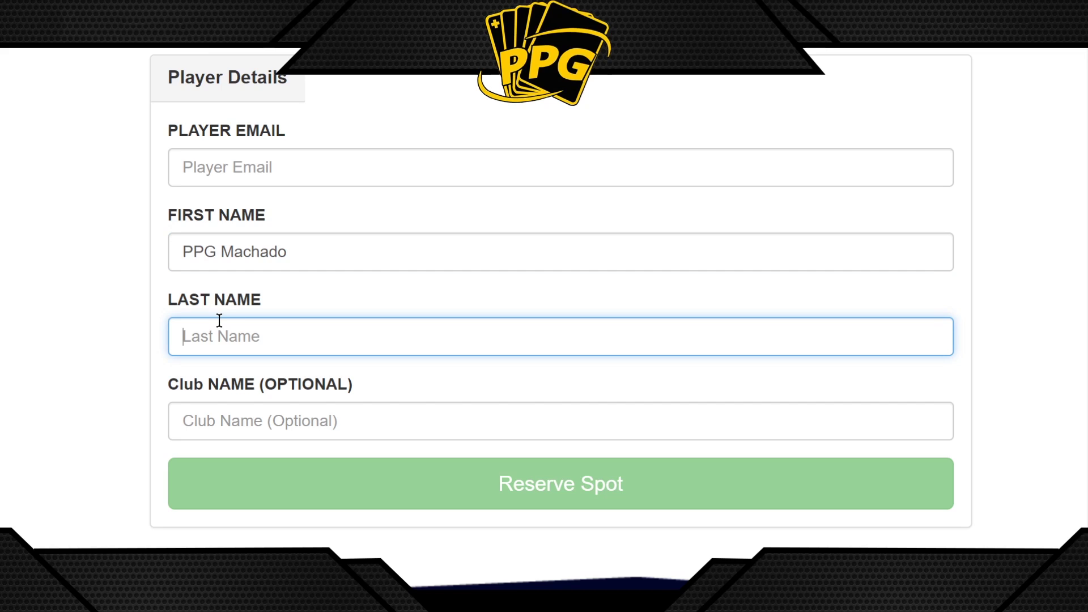
text(PPG Machado)
drag(286, 336, 406, 332)
click(224, 342)
text(Events)
Double-check the entered first and last names
drag(310, 332, 149, 343)
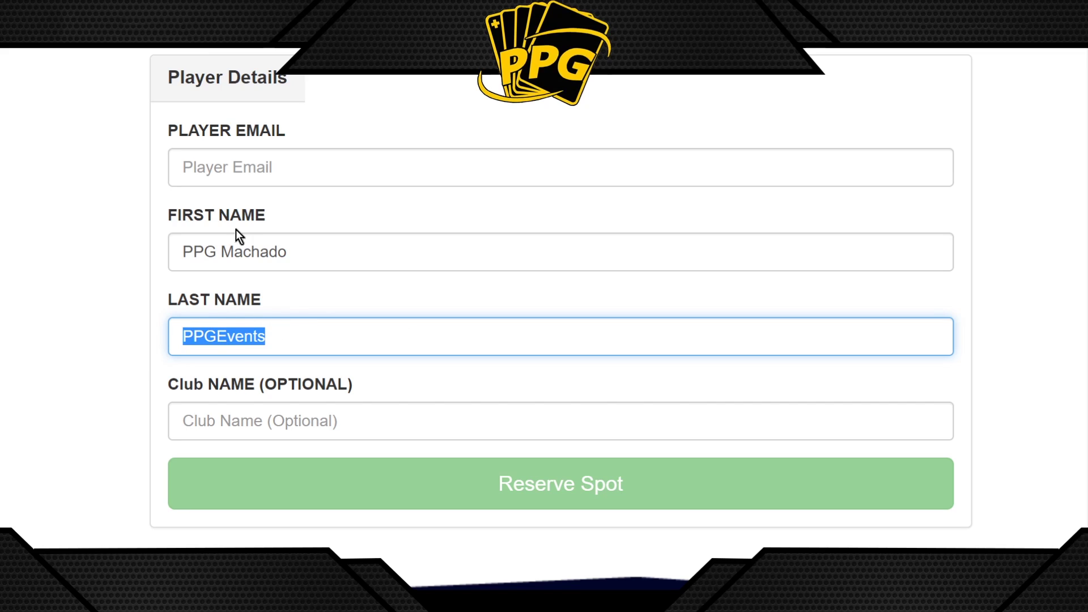
click(241, 253)
click(256, 332)
click(256, 269)
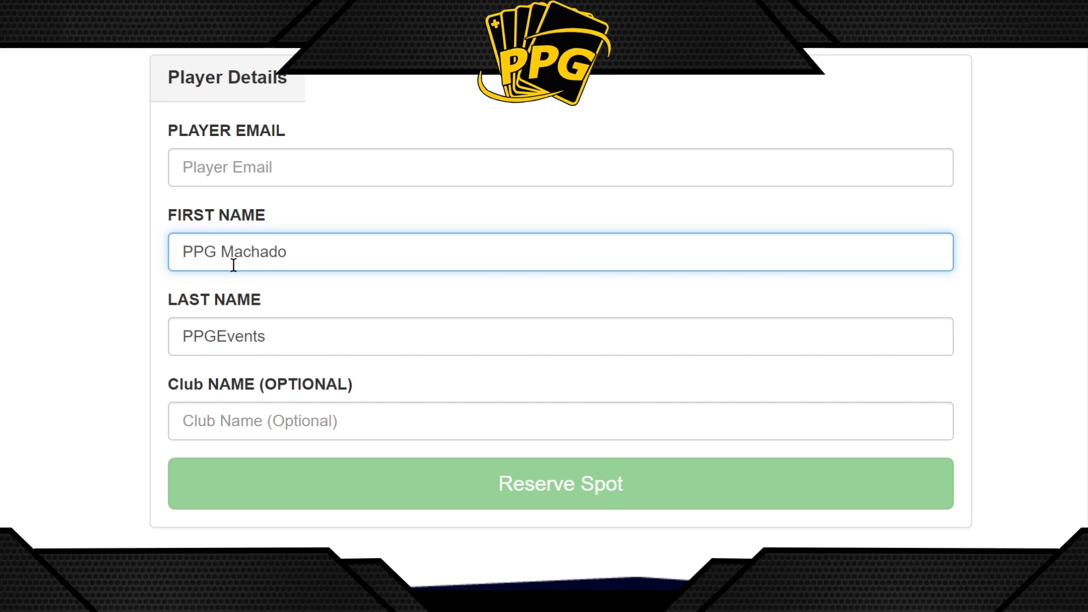
click(285, 256)
click(277, 335)
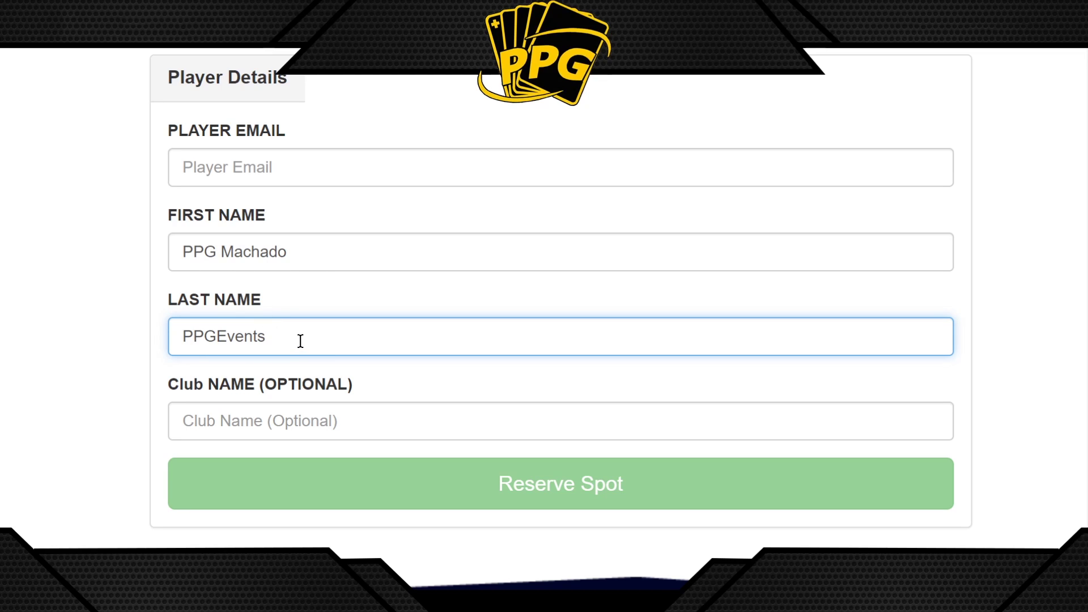
click(189, 250)
drag(178, 250, 294, 255)
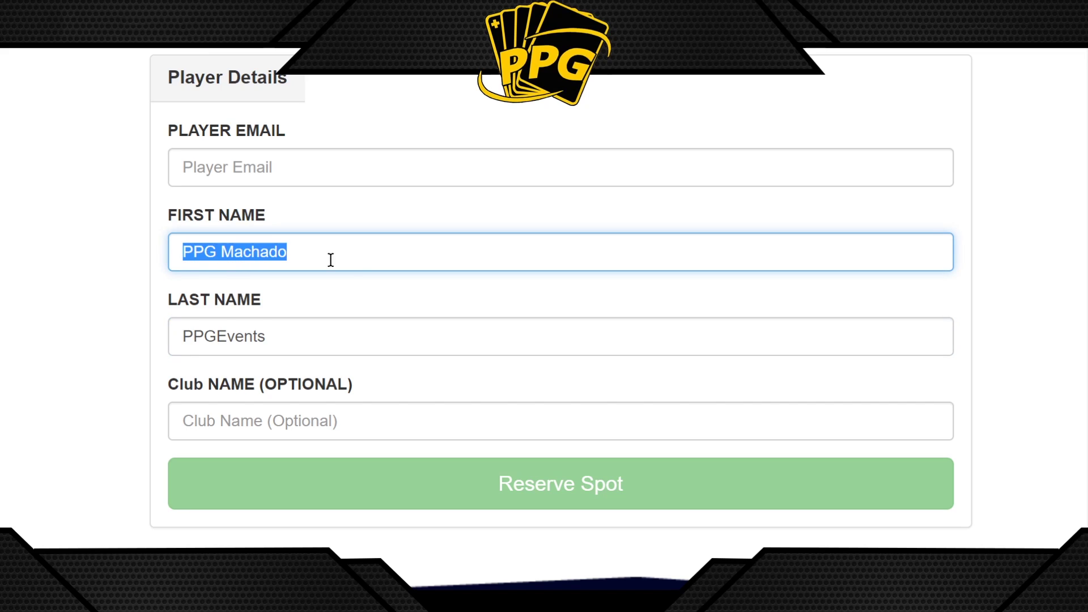
double_click(190, 328)
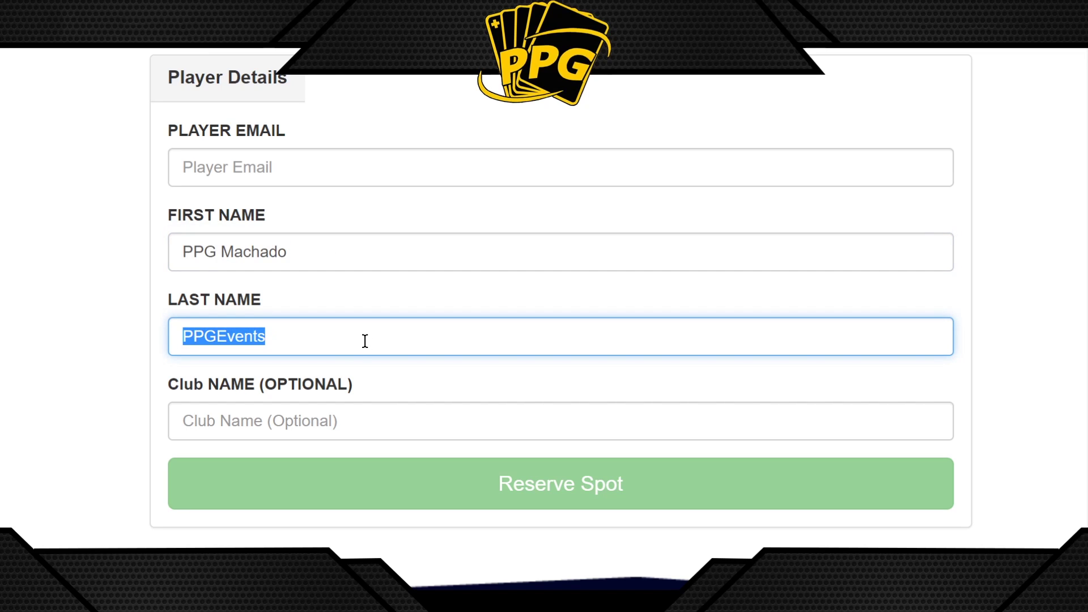
click(300, 258)
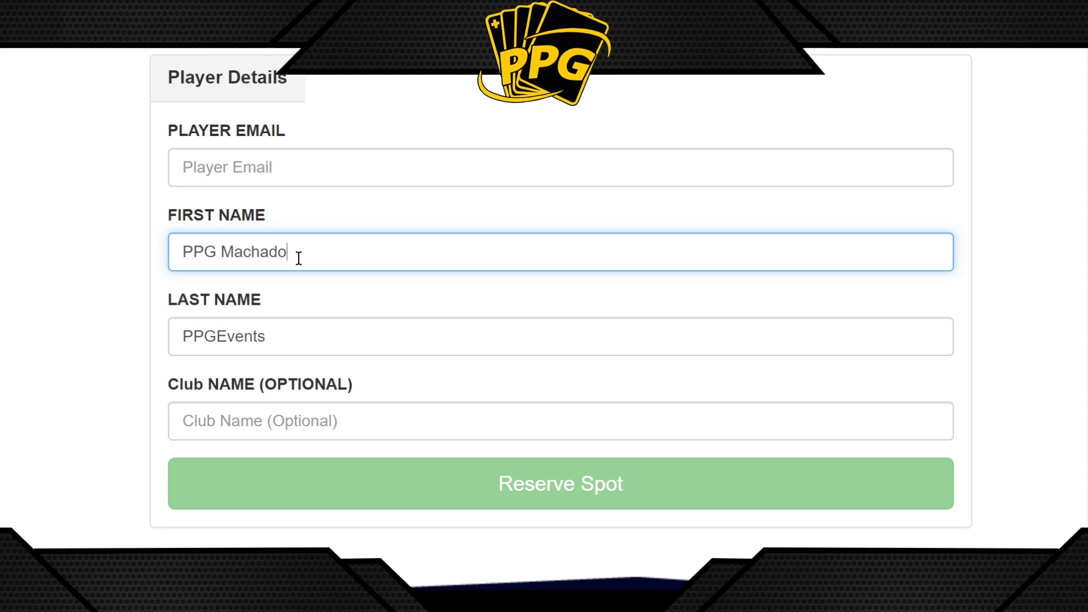
Enter club name 'Pro-Play Games' and the club's email address so the form validates
click(280, 413)
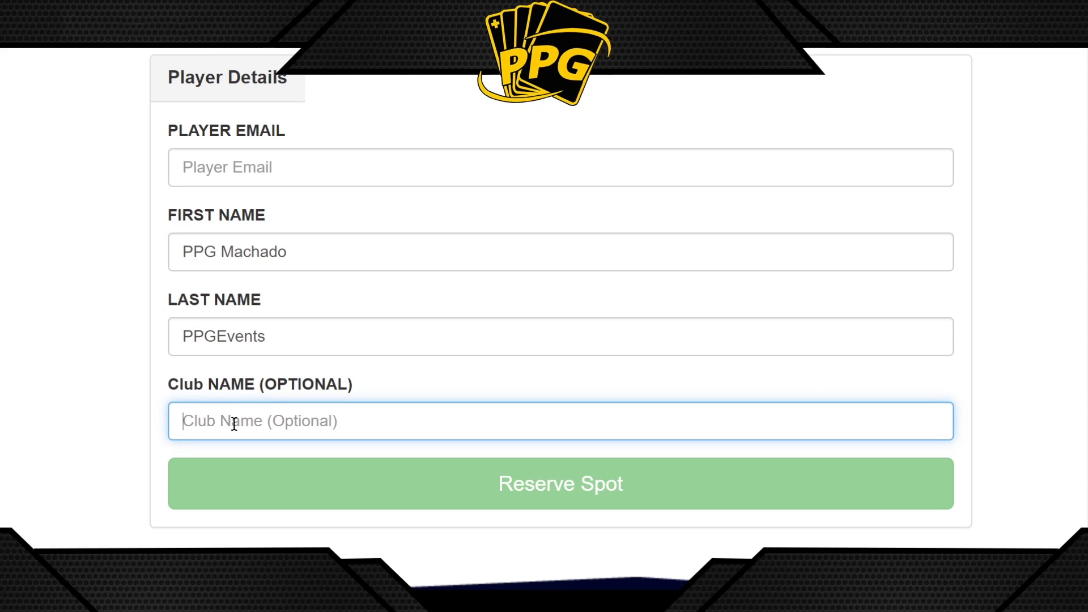
text(Pro-Play )
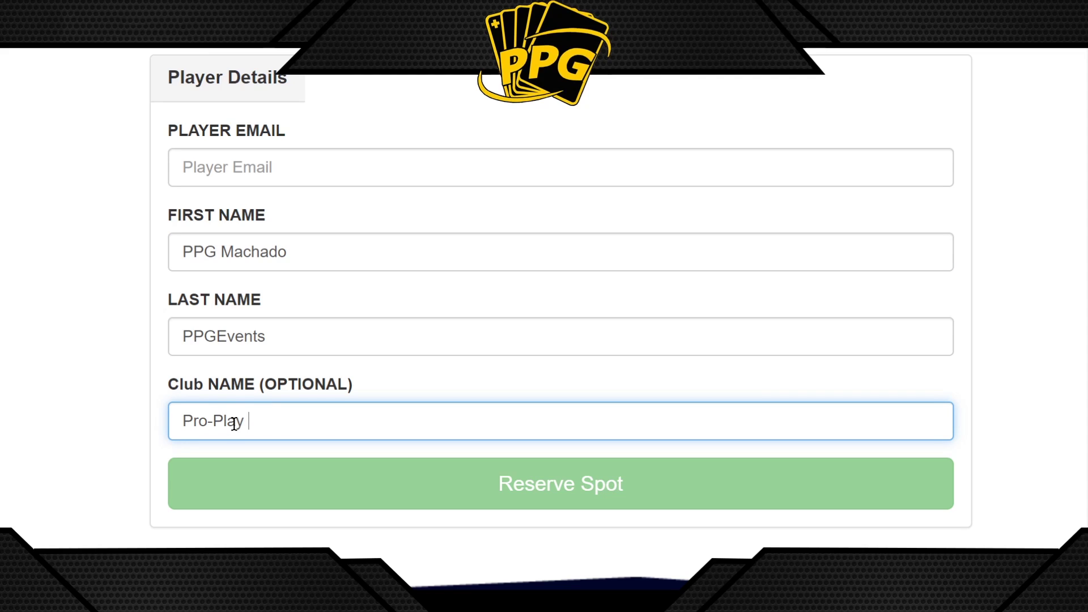
text(Games)
click(239, 163)
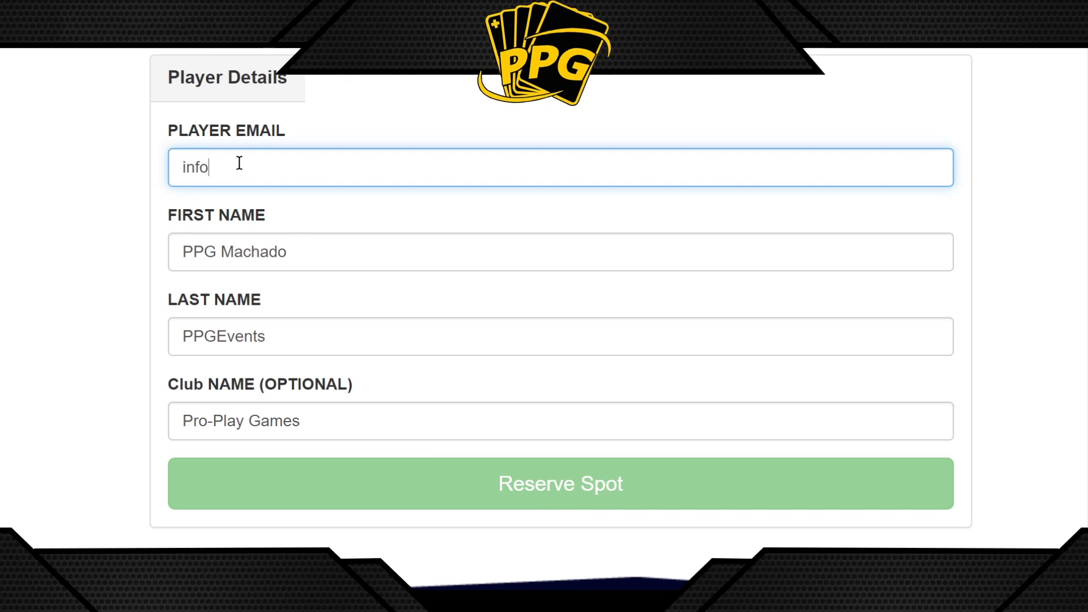
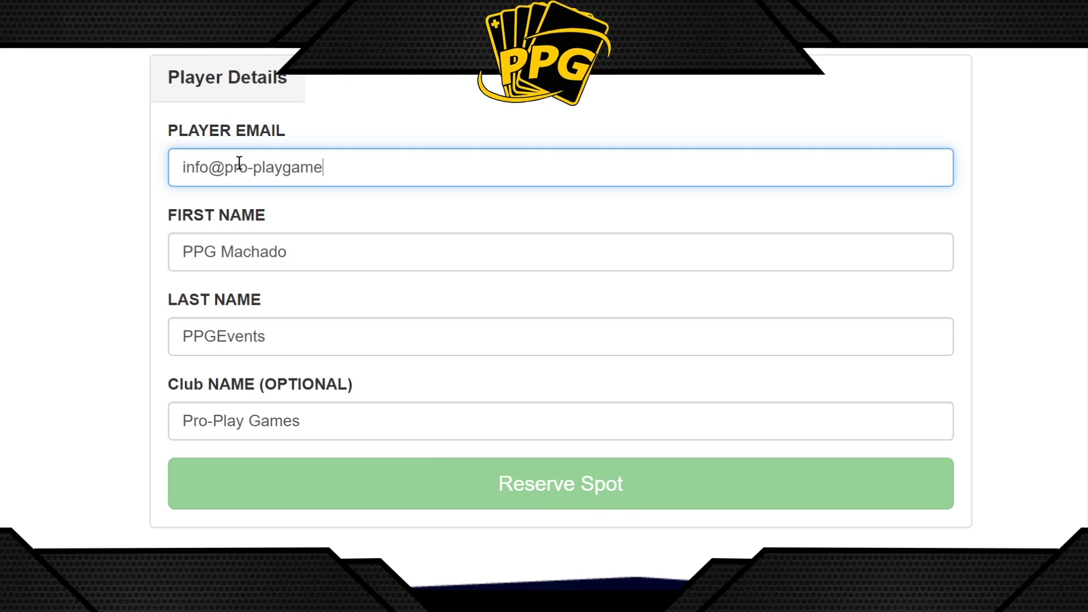
click(460, 407)
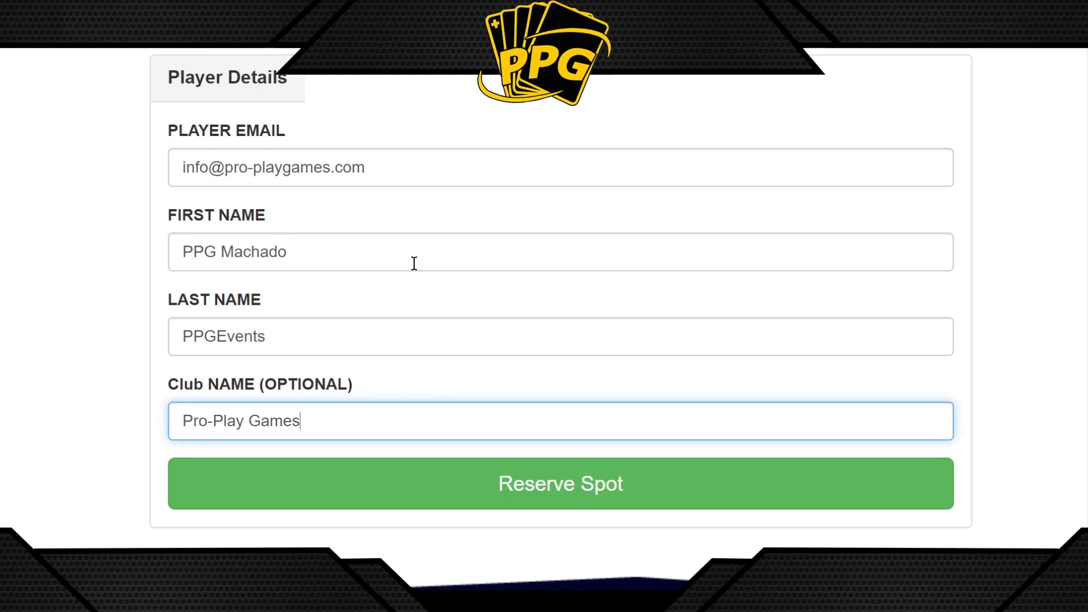
drag(395, 171, 261, 168)
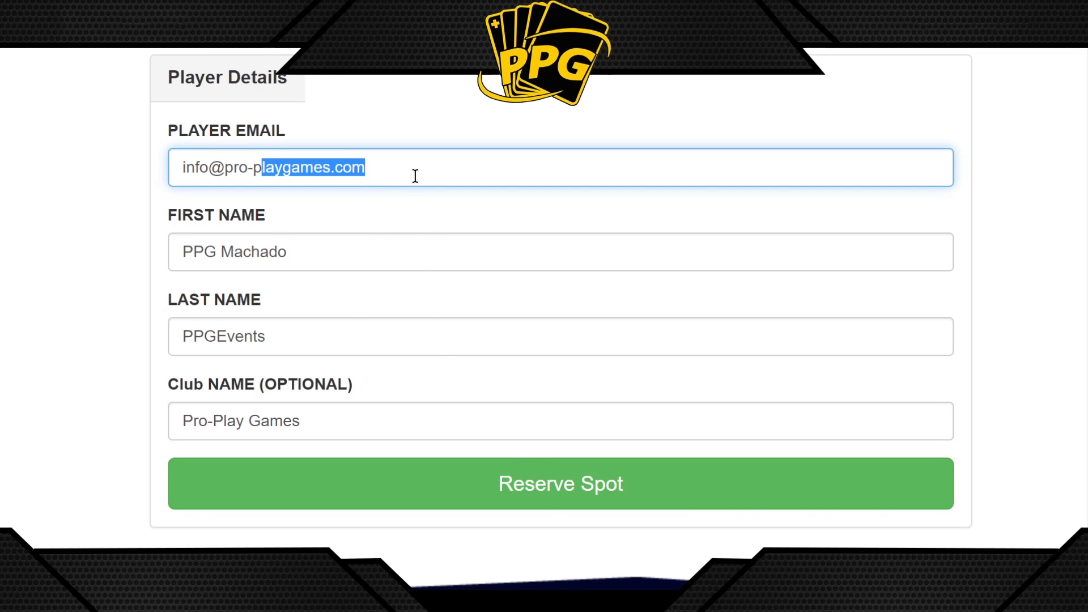
Reserve the spot, note the confirmation number and place the caret in the deck-list box
click(555, 492)
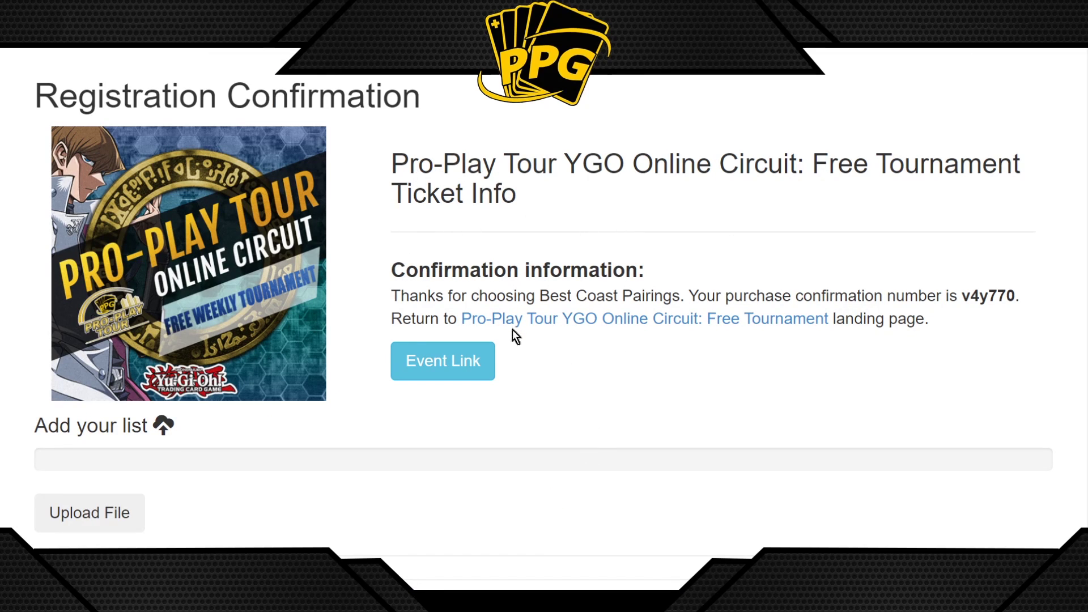
drag(963, 295, 1041, 300)
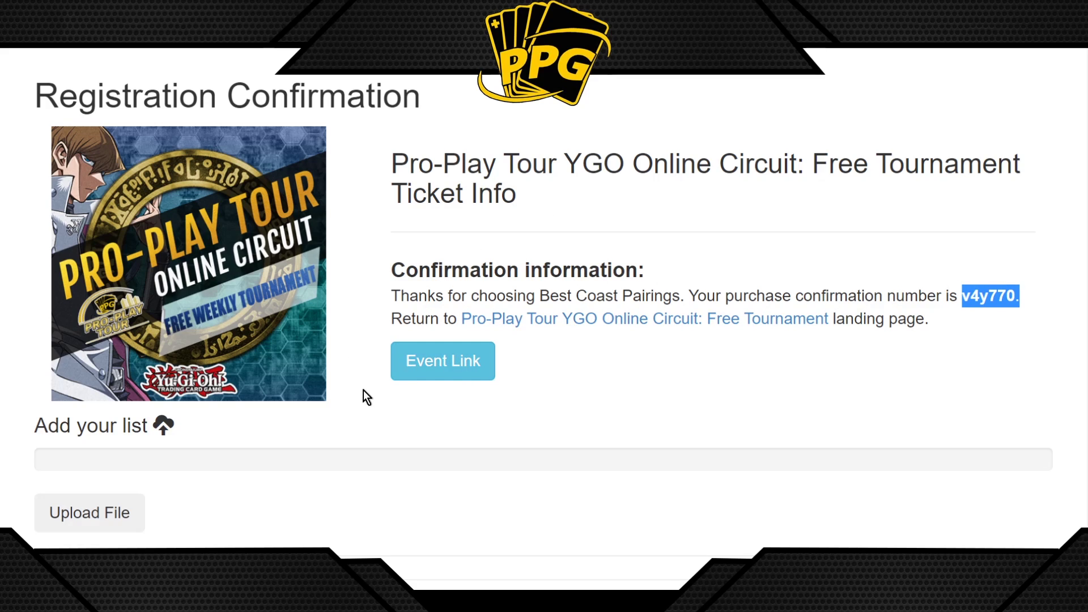
scroll(376, 385, down, 1)
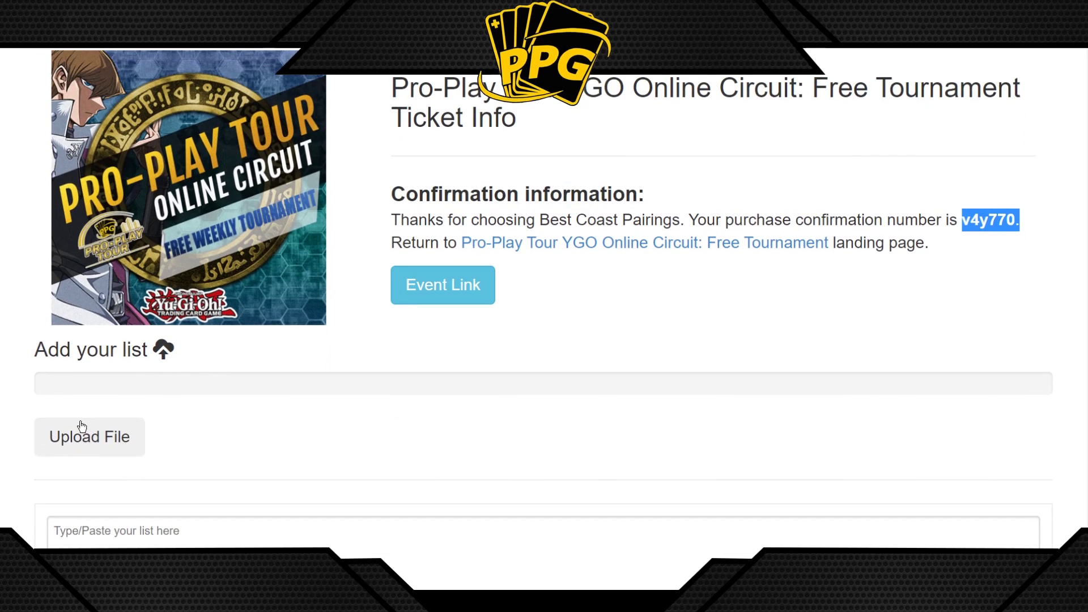
click(93, 381)
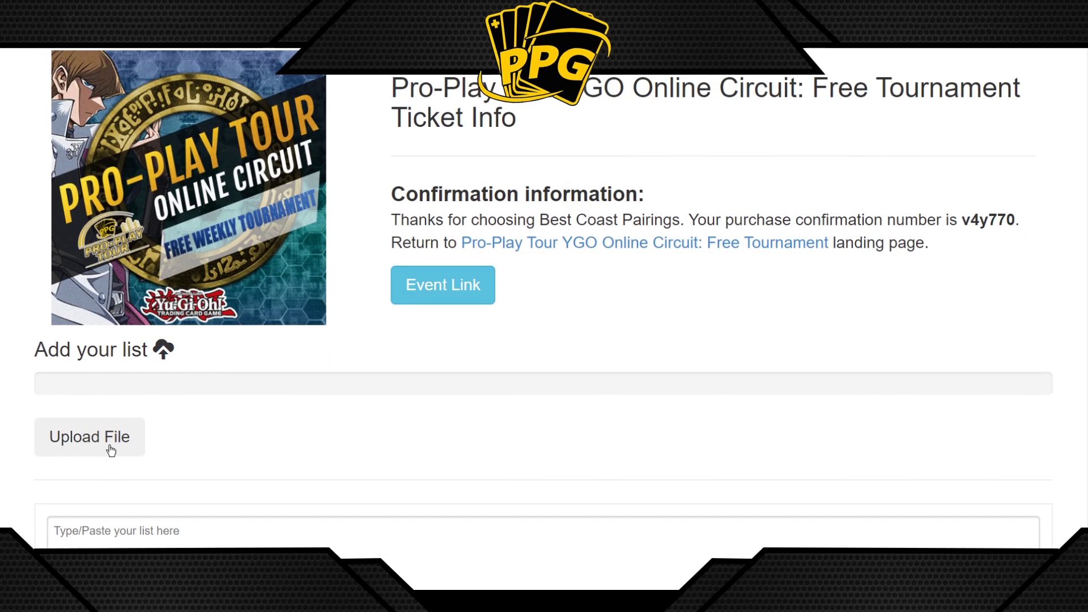
scroll(111, 451, down, 2)
click(101, 404)
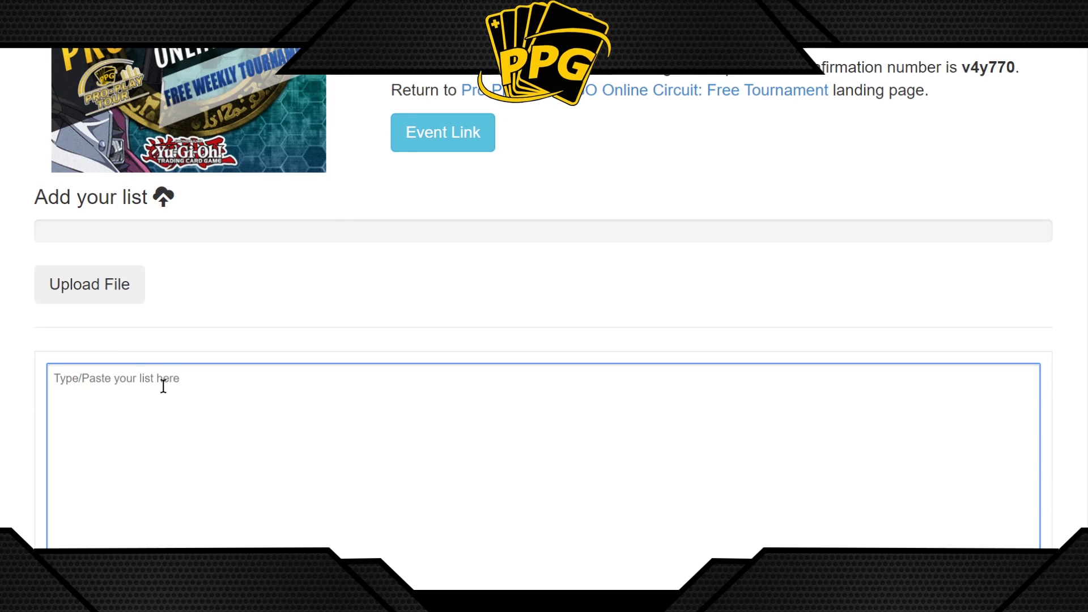
Paste the two deck list links into the list box and check the first link
text(https://www.duelingbook.com/deck?id=4879746&fbclid=IwAR0Fx3sIMkftVBrVC9Xa3nxrTAYW0KiM2dOsEN3mQGxohr2udC9lbo85FsM  https://shenronslair.com/Deckbuilder/view/4514e819-c576-4d24-a70e-4c4e80f9e993)
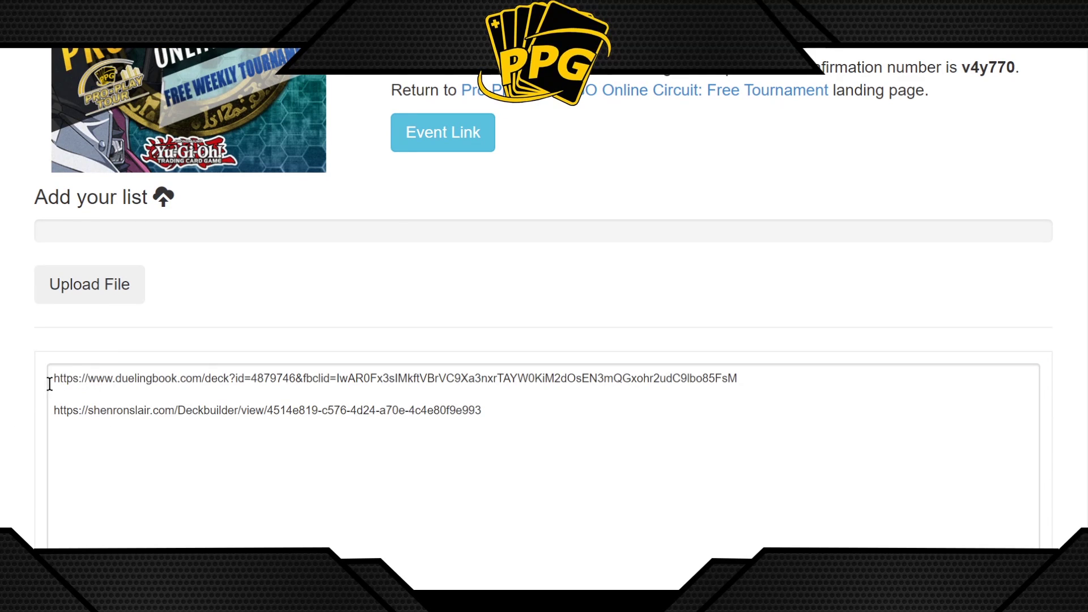
drag(55, 378, 298, 377)
click(276, 378)
shift+click(204, 378)
key(Right)
drag(211, 377, 743, 370)
click(197, 410)
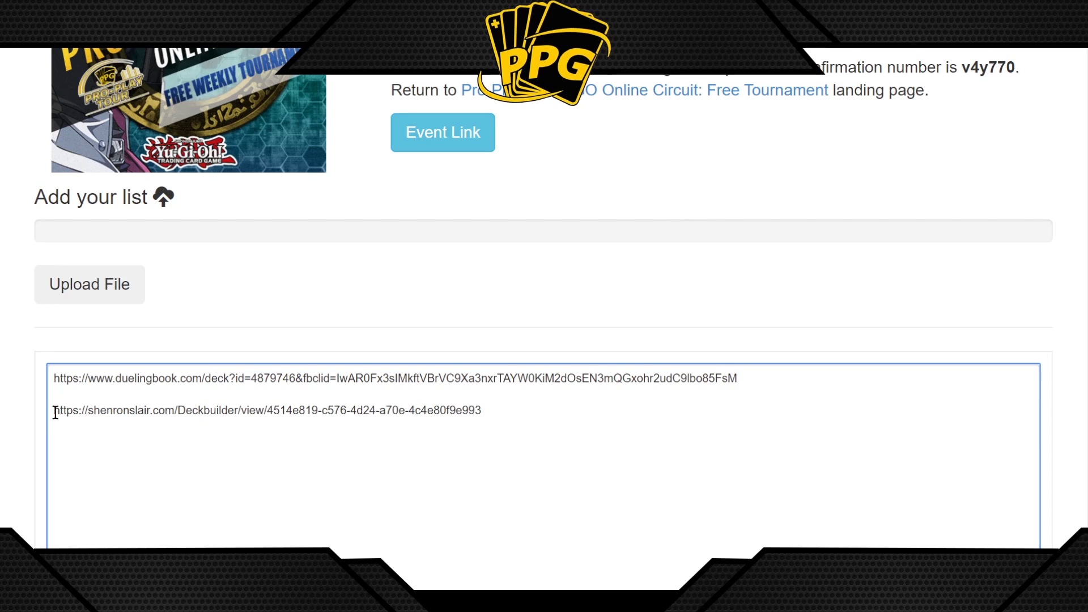
Verify the second deck link and scroll through the confirmation page
drag(55, 410, 500, 410)
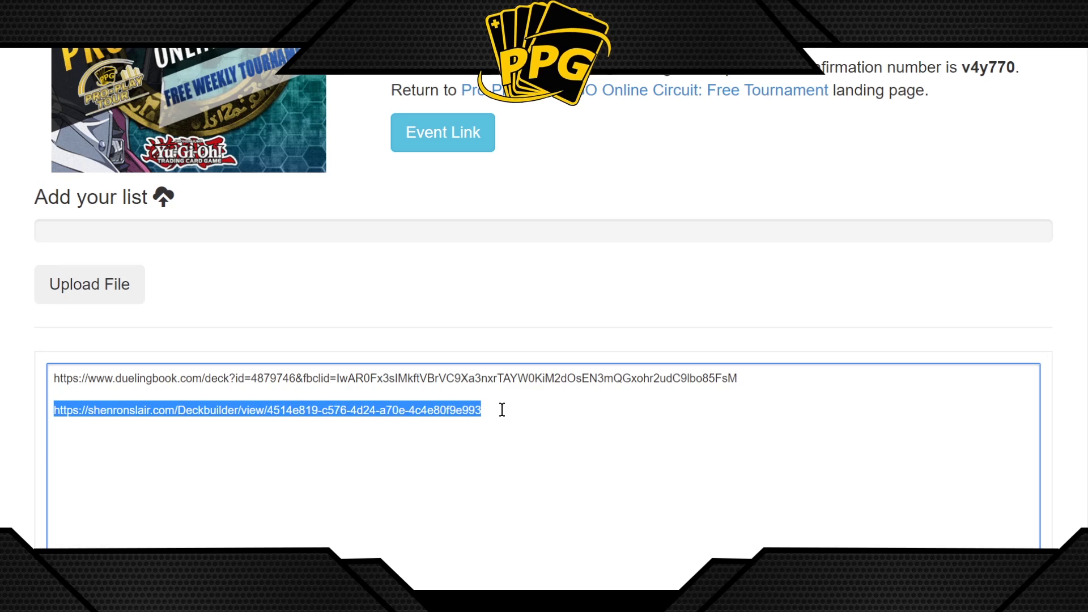
click(327, 410)
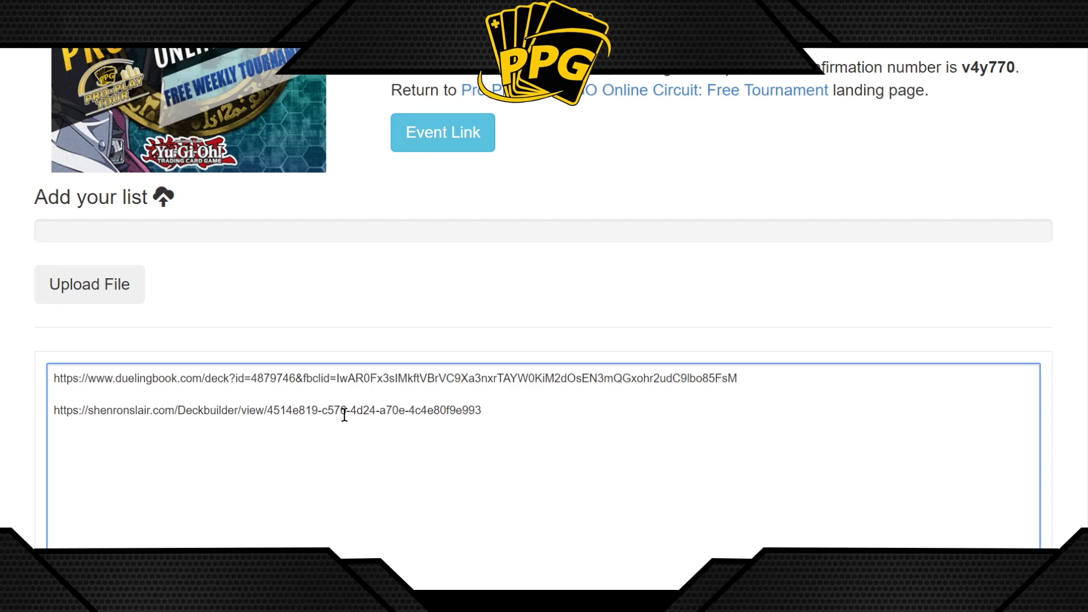
scroll(391, 328, down, 1)
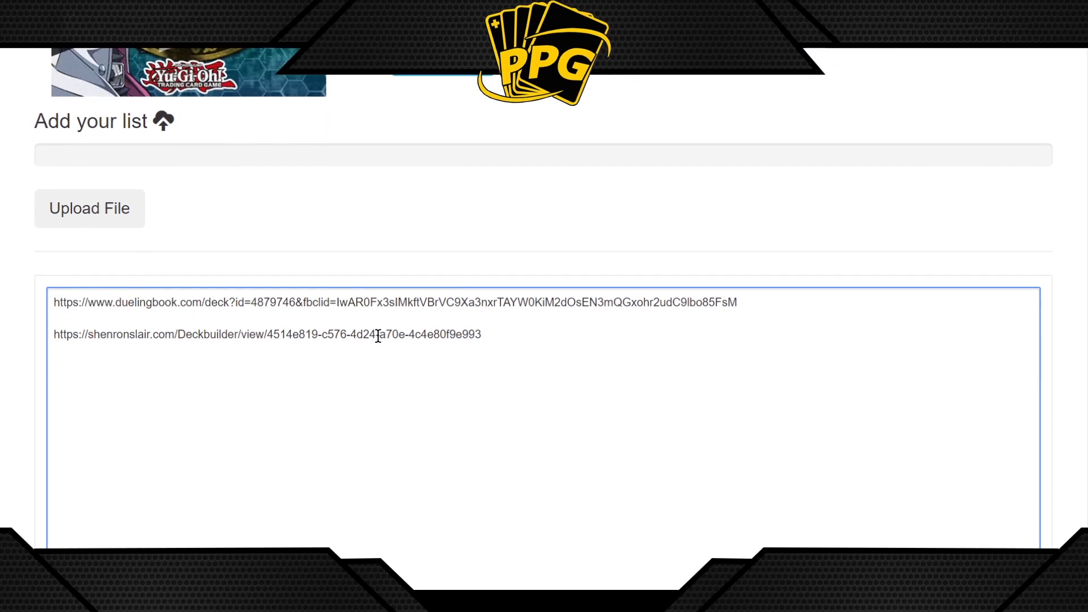
scroll(267, 367, down, 3)
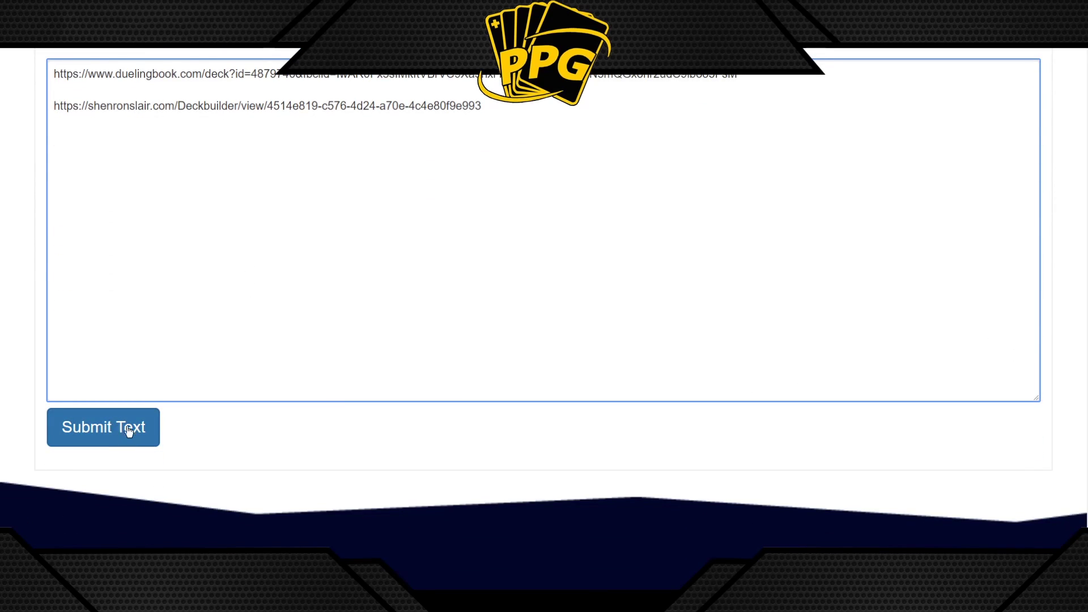
scroll(262, 381, up, 3)
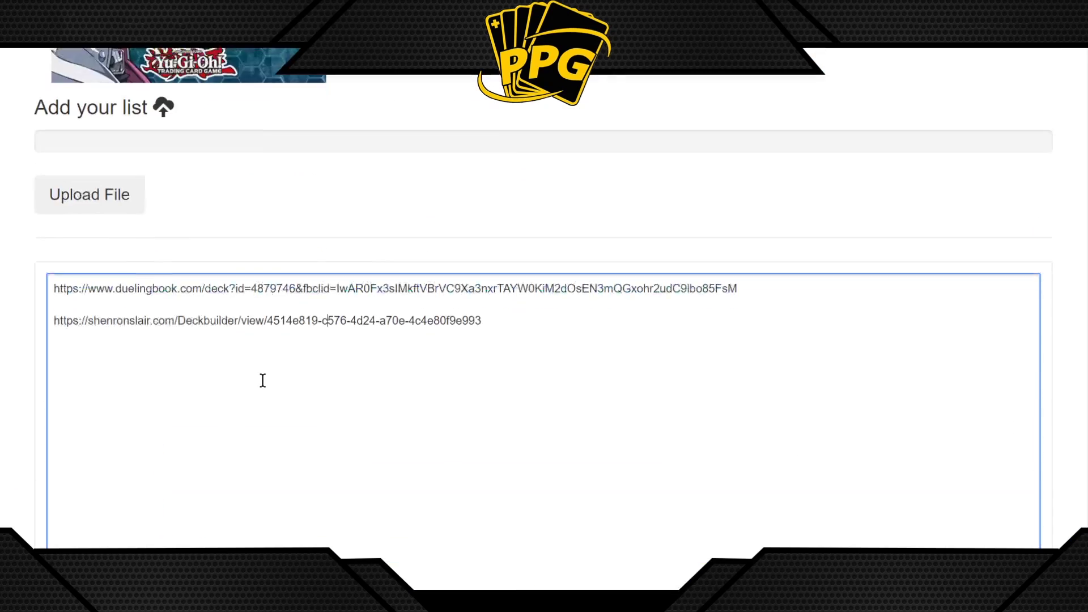
scroll(270, 367, up, 2)
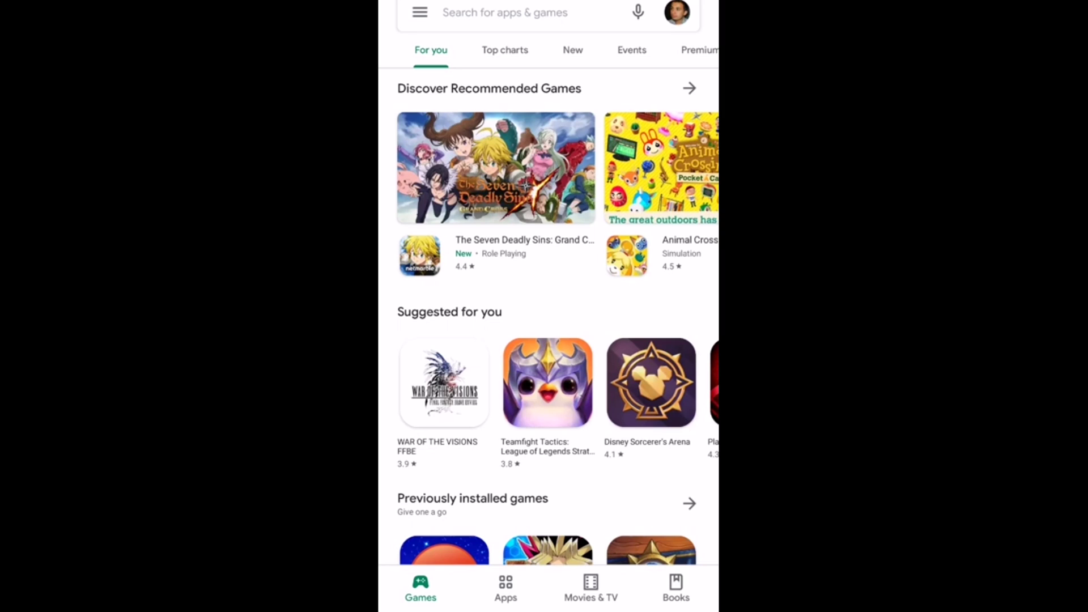
Rerun the 'best coast pairing' Play Store search and launch BCP Player
click(504, 13)
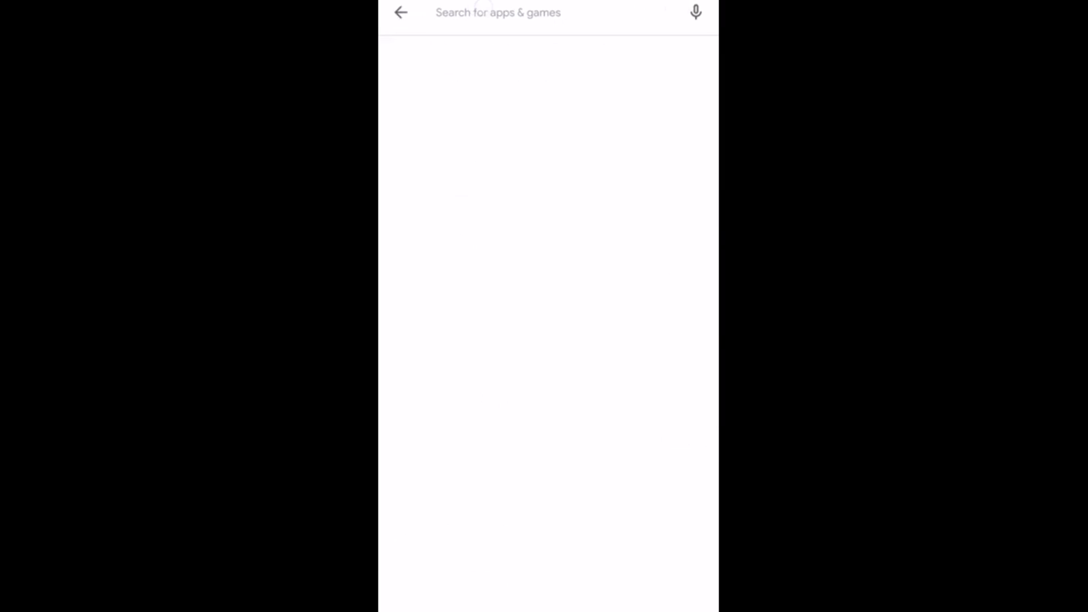
click(457, 61)
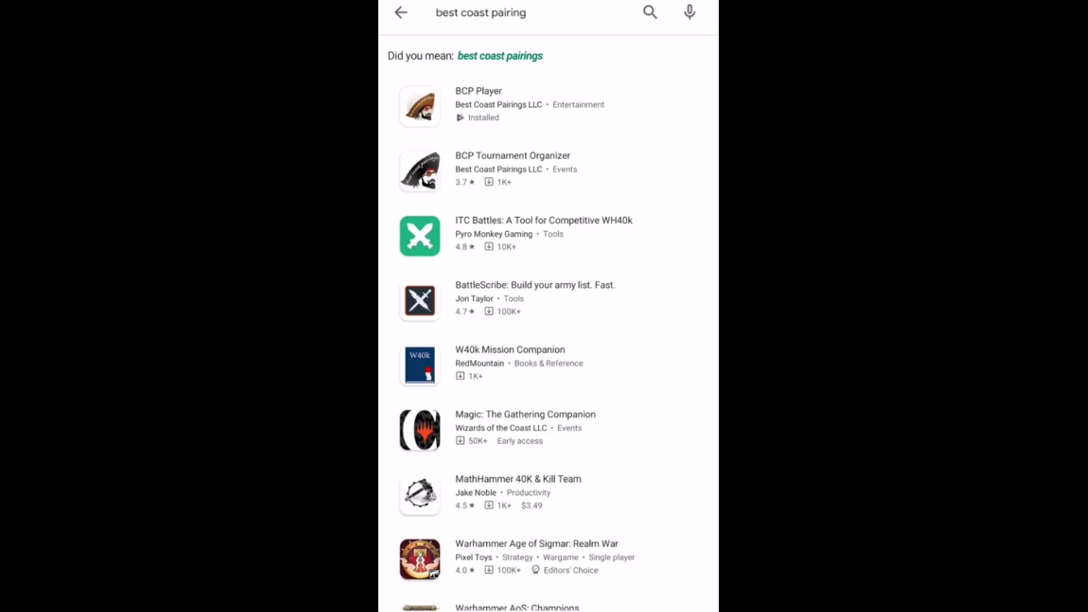
click(487, 104)
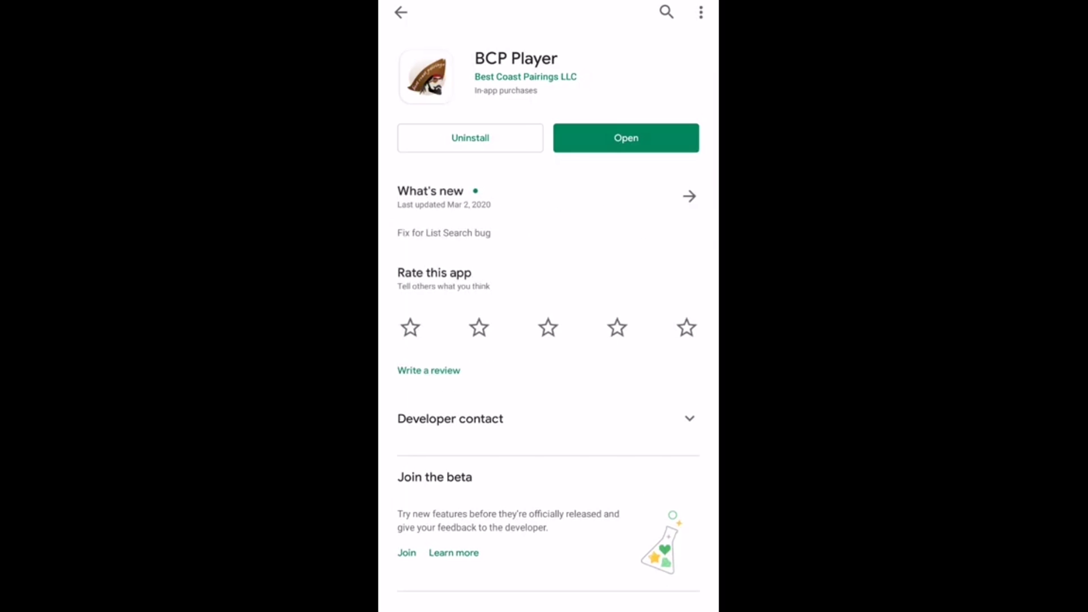
click(593, 141)
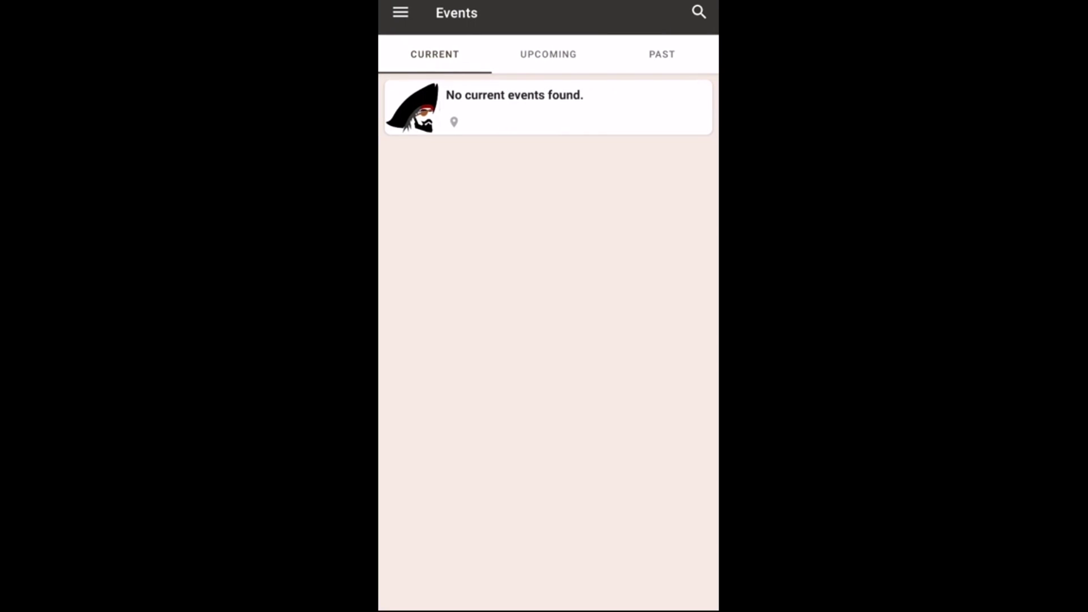
In the Profile screen, change the first name to 'PPG' plus the player's surname
click(400, 12)
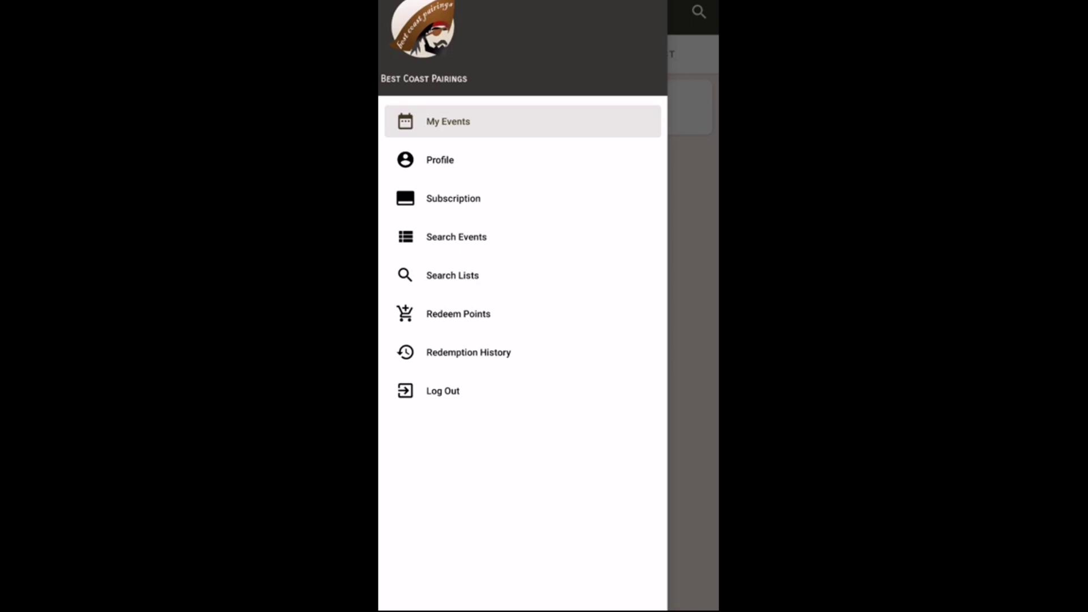
click(439, 160)
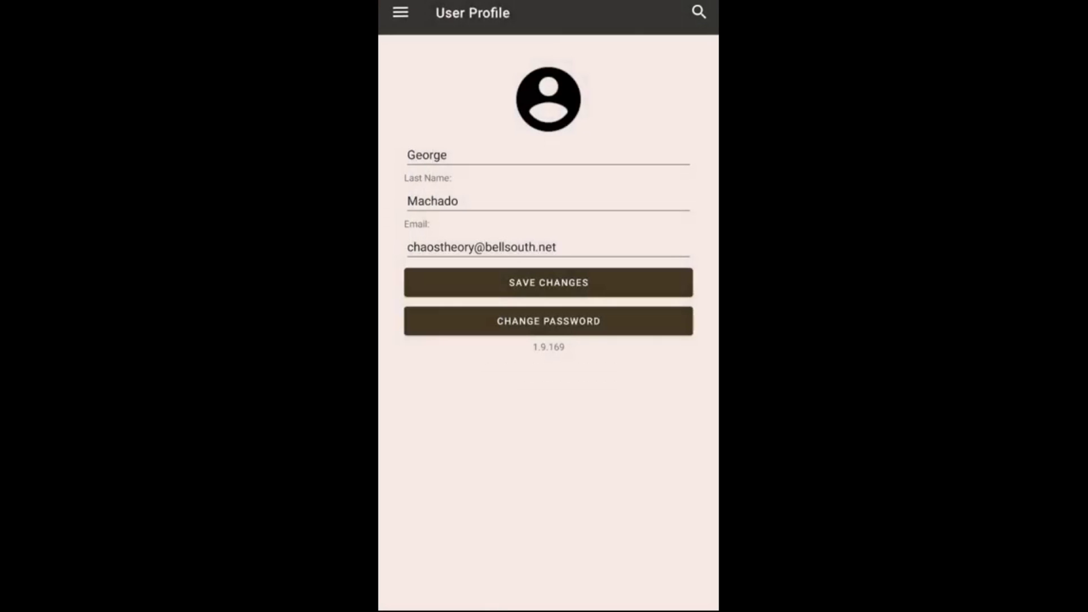
click(437, 158)
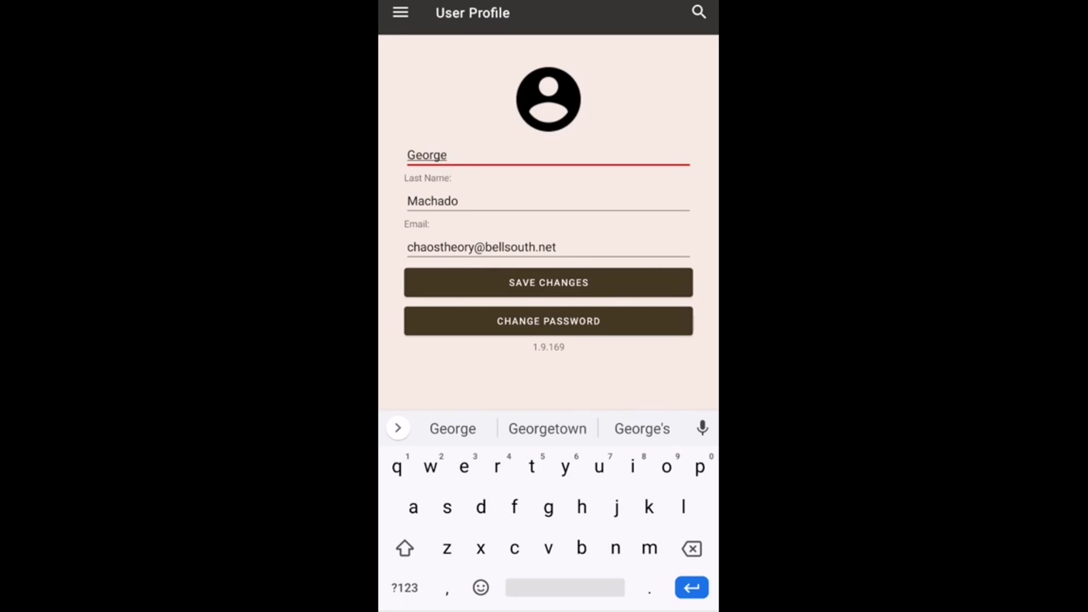
key(BackSpace)
key(BackSpace)
key(BackSpace)
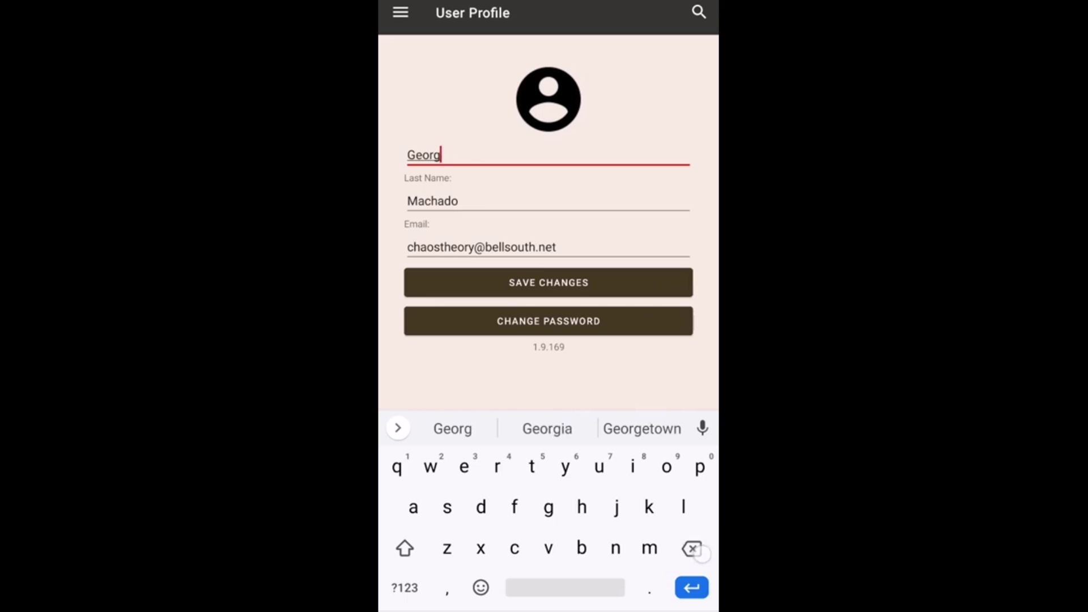
key(BackSpace)
key(BackSpace)
key(BackSpace)
key(Caps_Lock)
text(P)
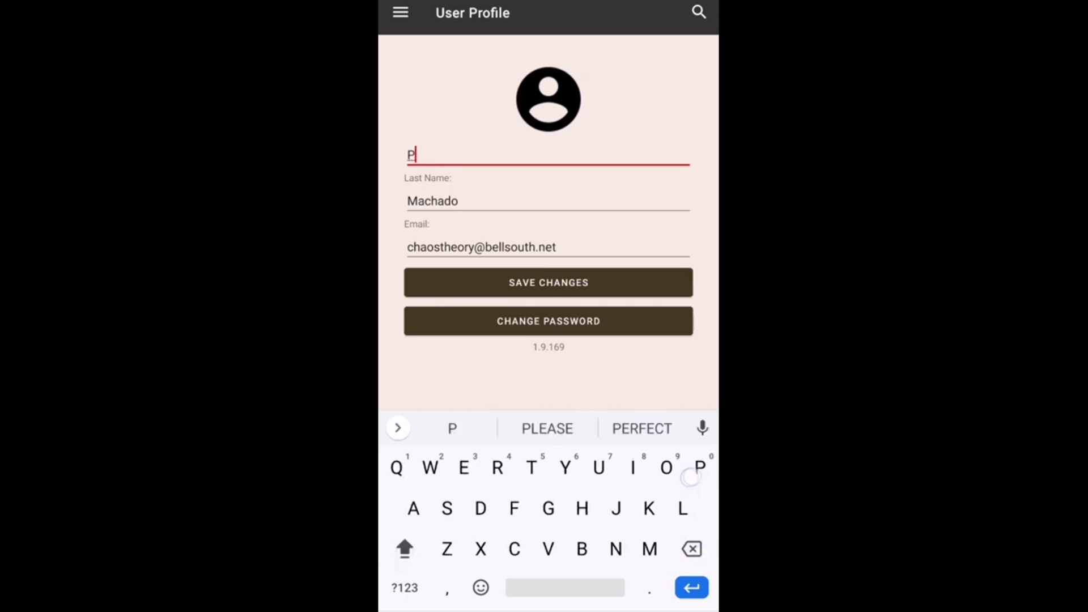
text(PG M)
key(Caps_Lock)
text(achado)
Set the last name to PPGEVENTS and save the profile changes
click(457, 203)
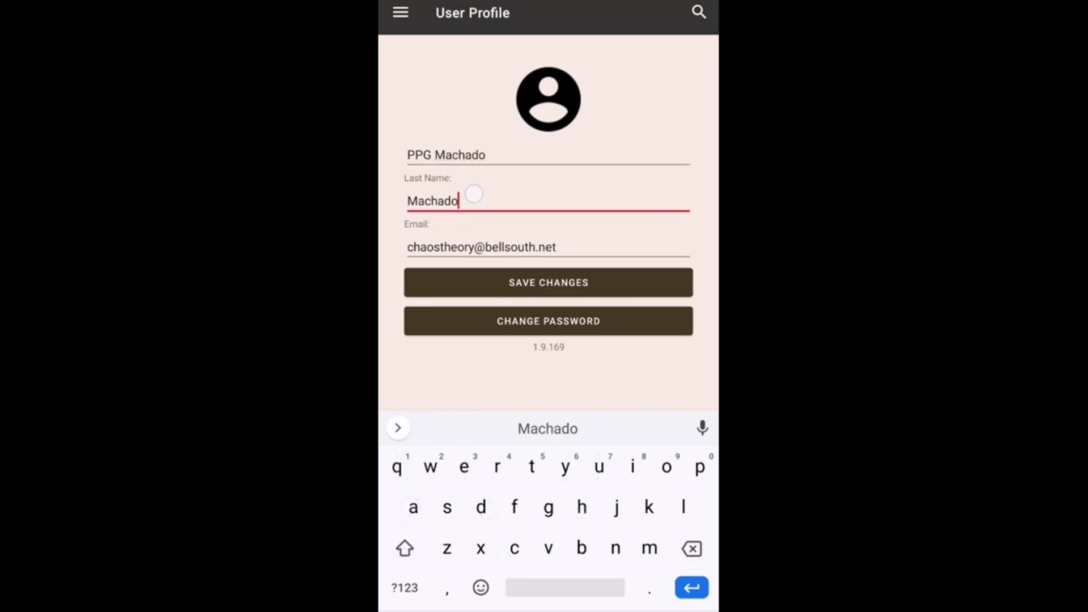
key(BackSpace)
key(BackSpace)
key(BackSpace)
key(BackSpace)
key(BackSpace)
key(BackSpace)
key(BackSpace)
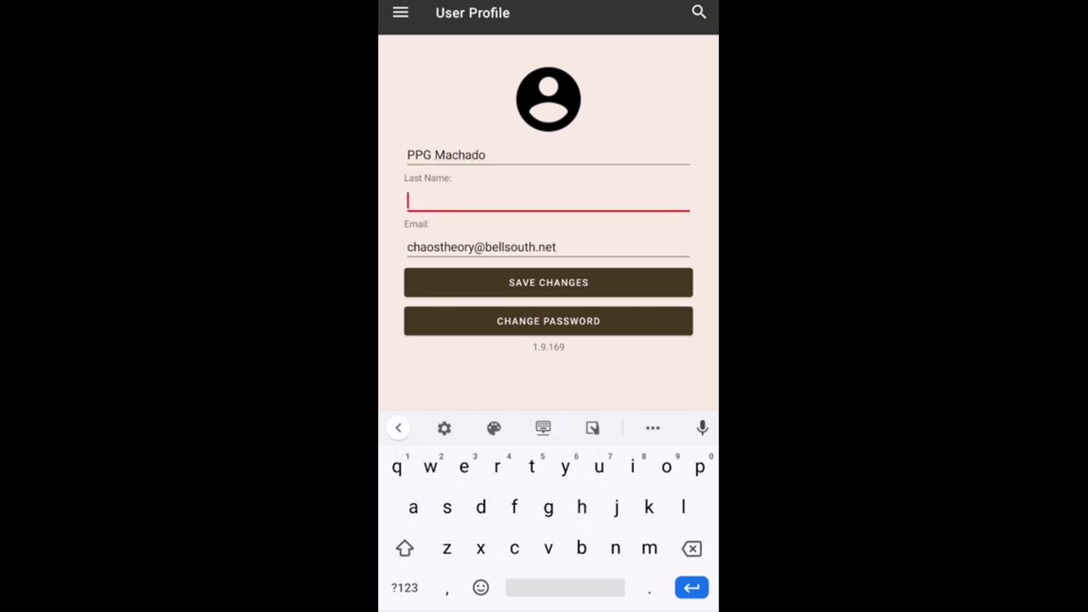
key(Caps_Lock)
text(PPGEV)
key(BackSpace)
text(VENT)
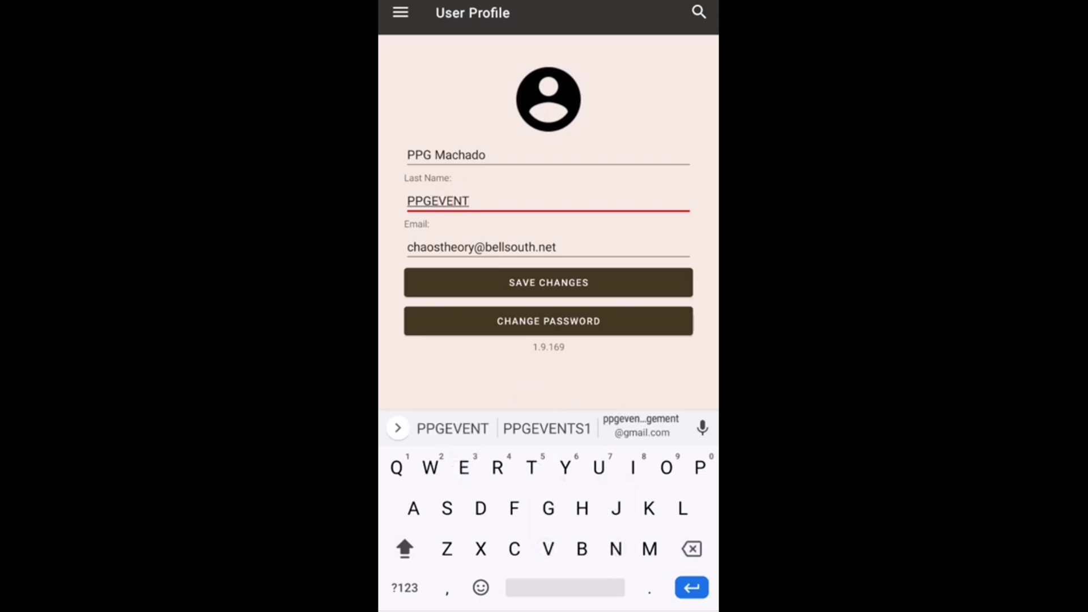
text(S)
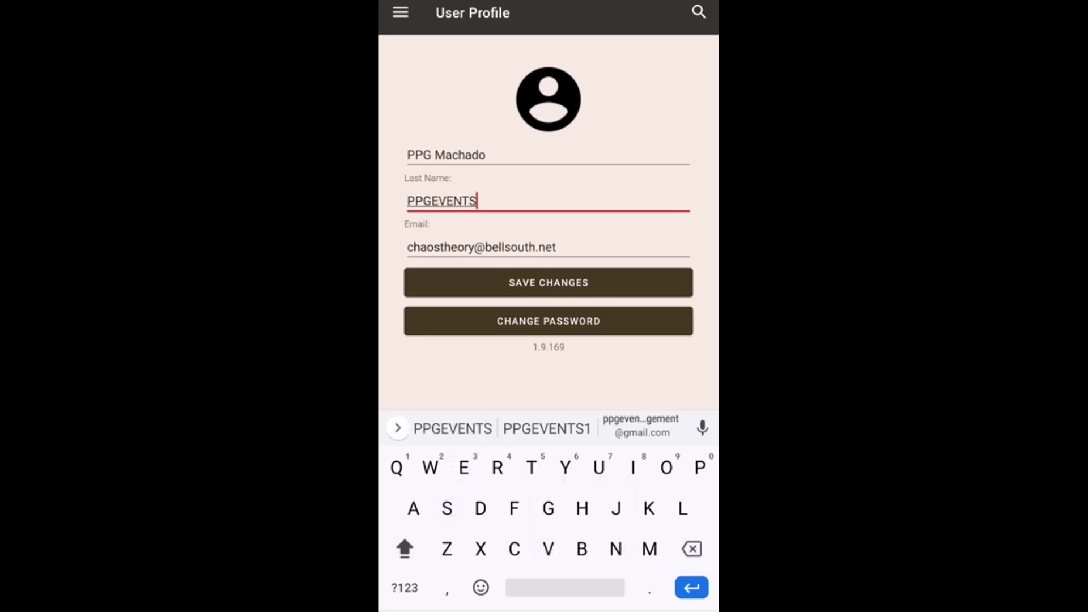
click(441, 280)
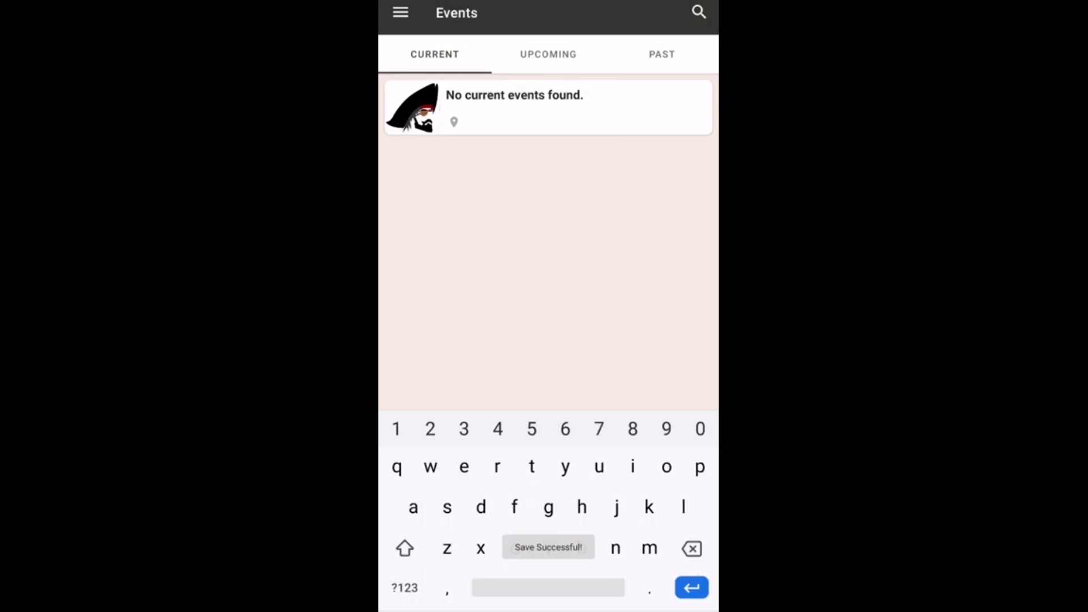
From My Events' Upcoming tab, open the Pro-Play Tour YGO Online Circuit event and read its details
click(400, 13)
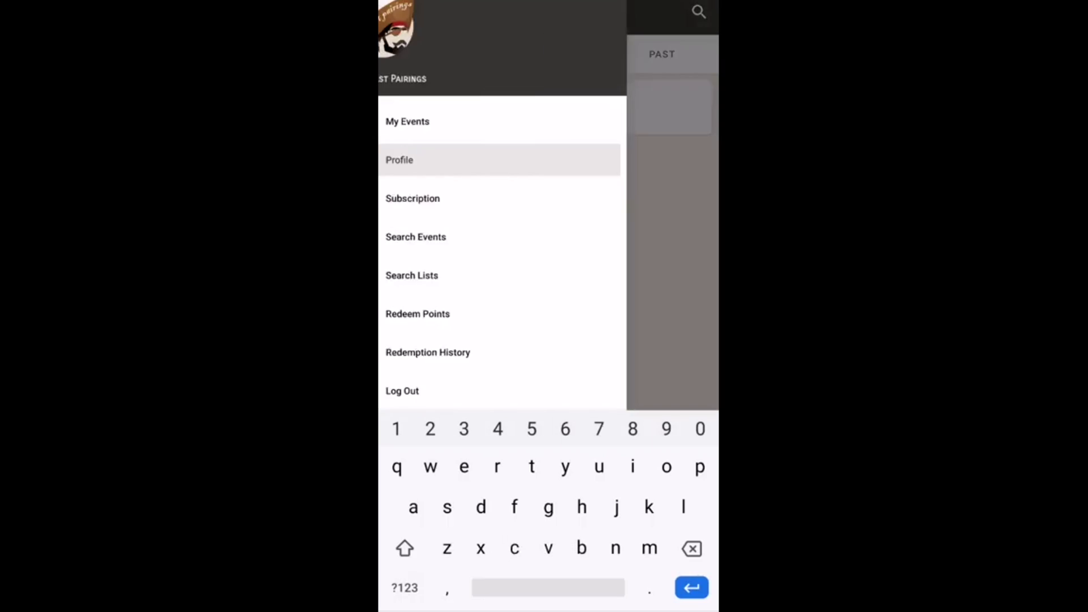
click(426, 120)
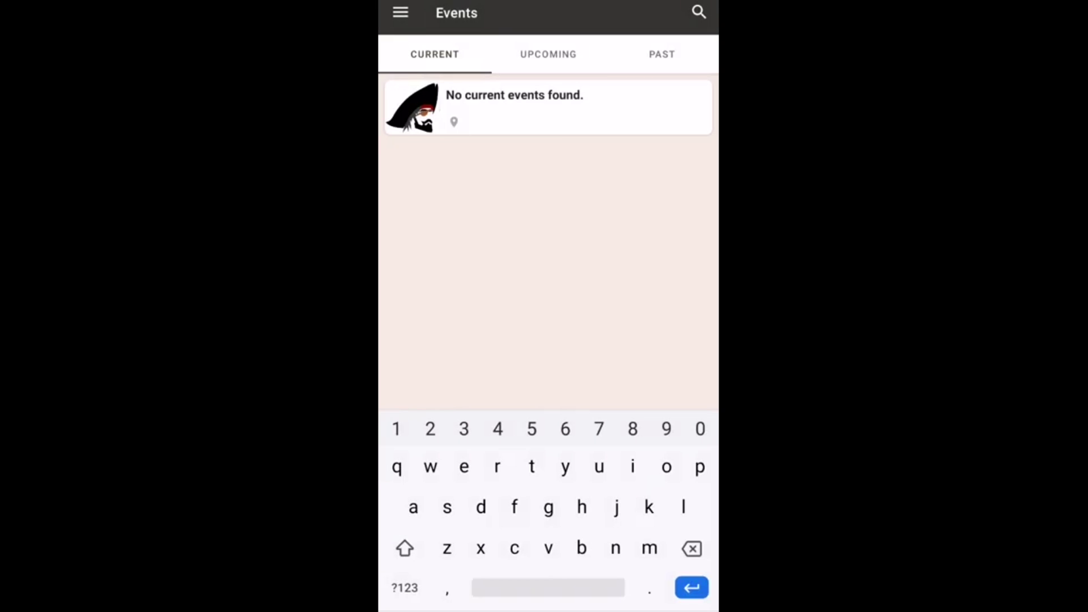
click(454, 54)
click(548, 54)
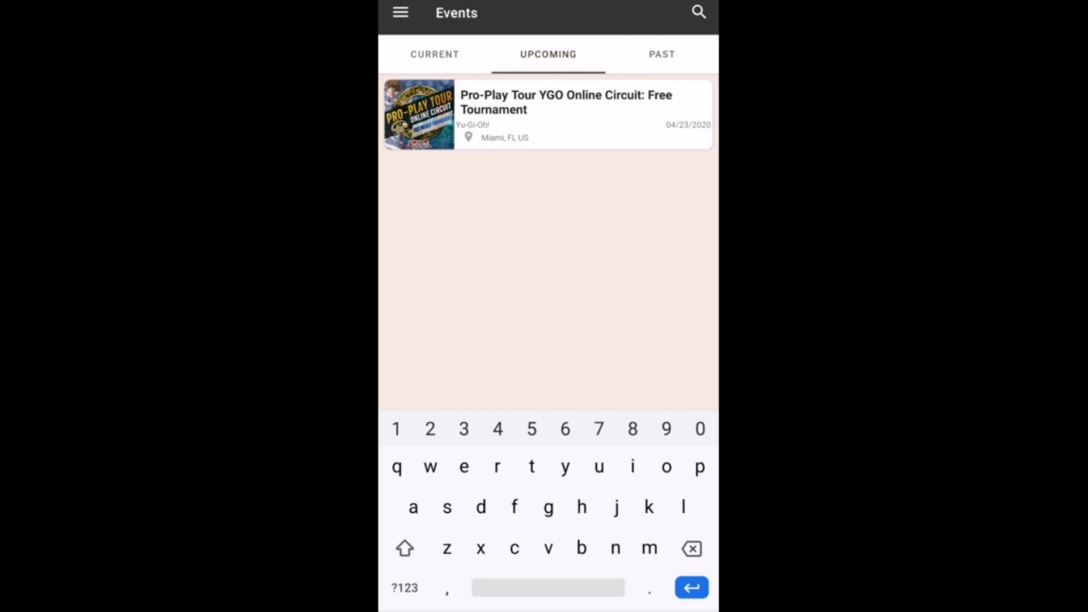
click(599, 129)
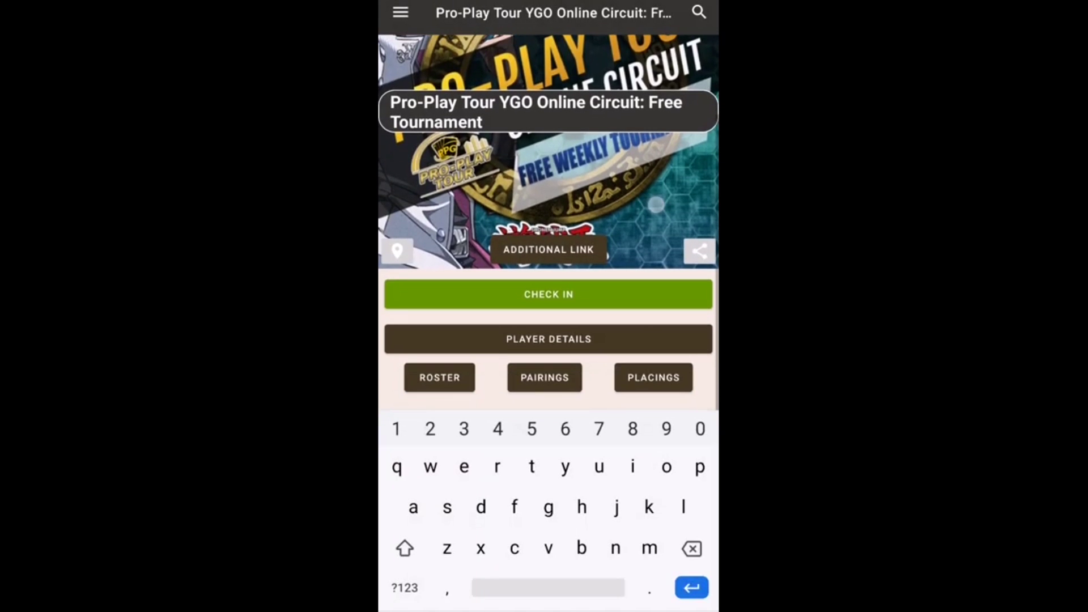
scroll(617, 267, up, 3)
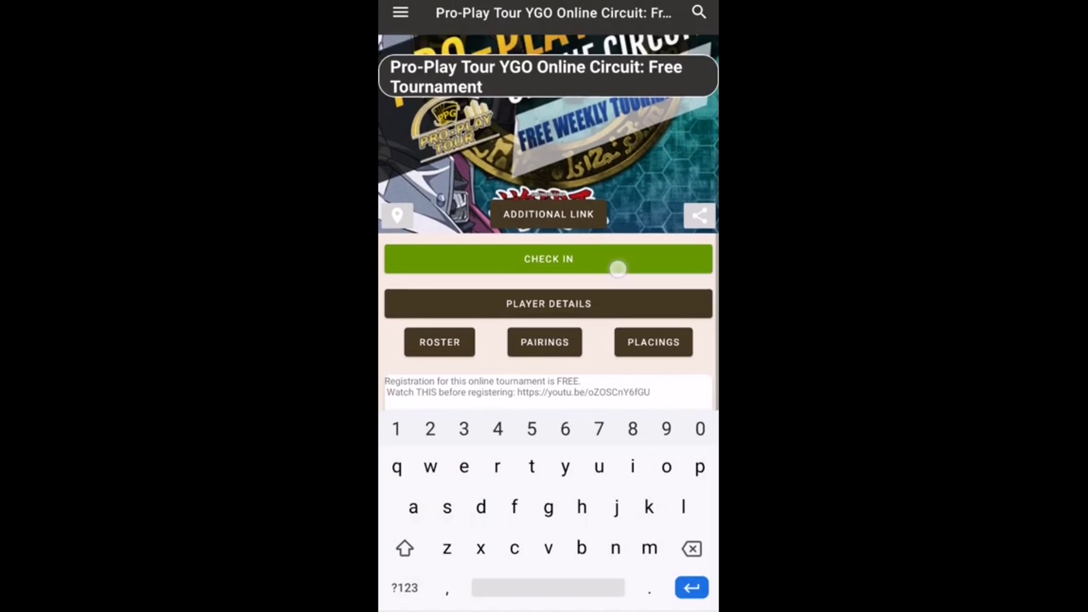
scroll(646, 296, down, 3)
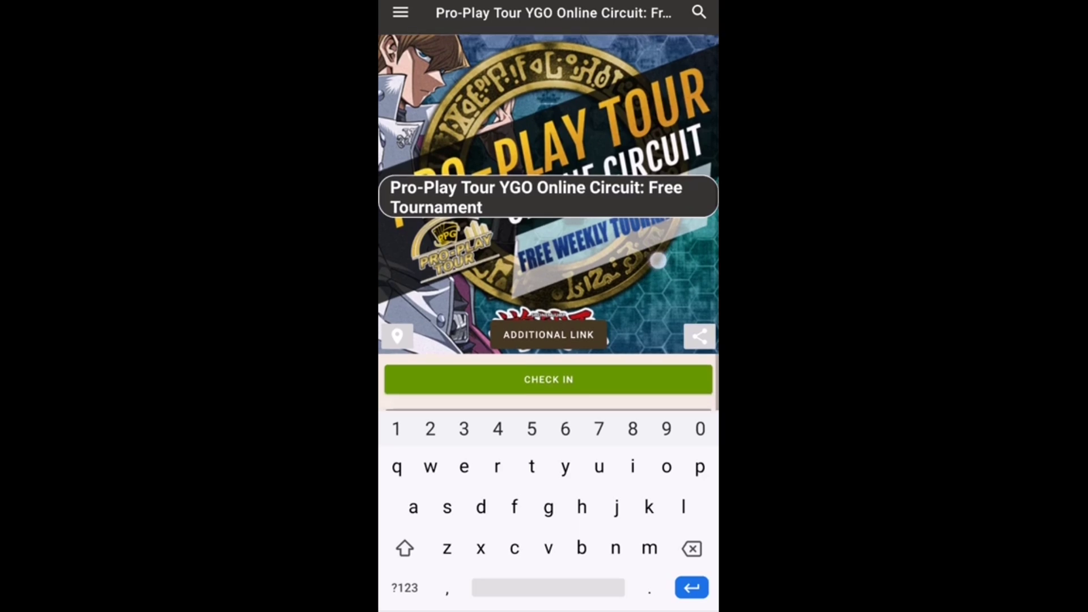
scroll(672, 201, down, 2)
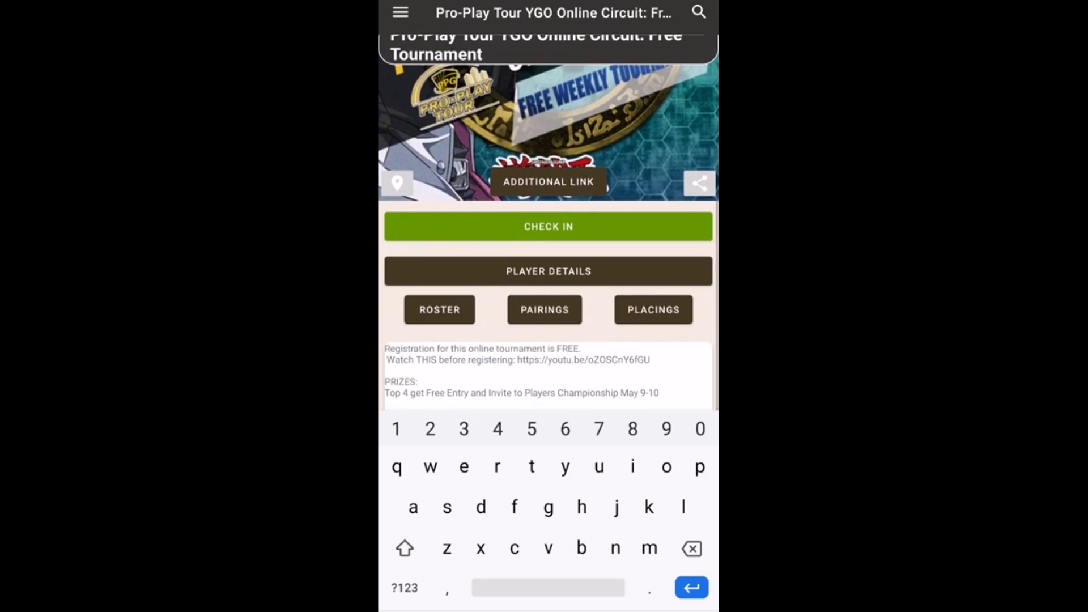